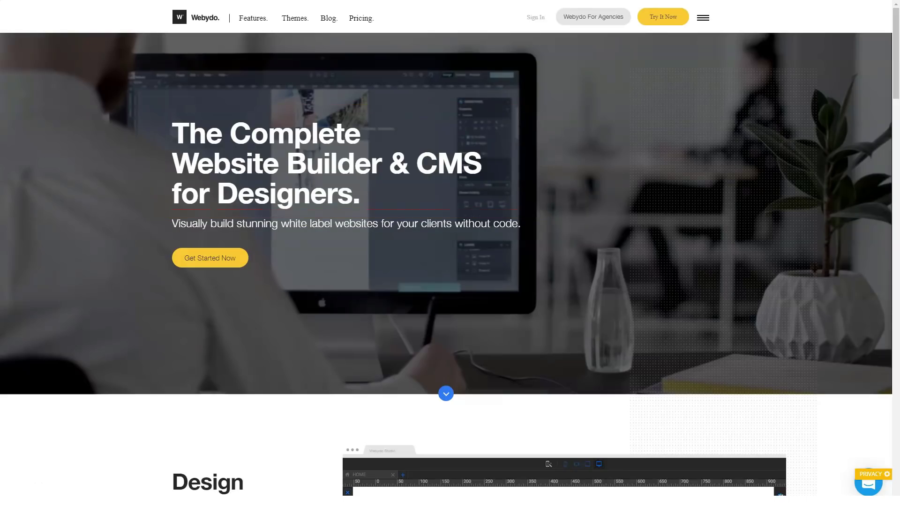
- Scroll down the homepage past the feature sections to the 30-day trial sign-up form
{"action": "scroll", "coordinate": [446, 264], "scroll_direction": "down", "scroll_amount": 3}
{"action": "scroll", "coordinate": [446, 264], "scroll_direction": "down", "scroll_amount": 5}
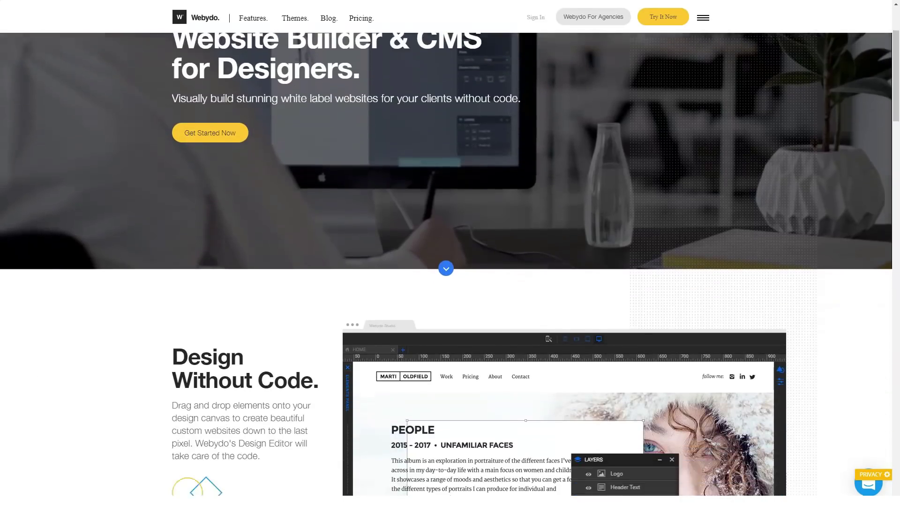
{"action": "scroll", "coordinate": [446, 264], "scroll_direction": "down", "scroll_amount": 2}
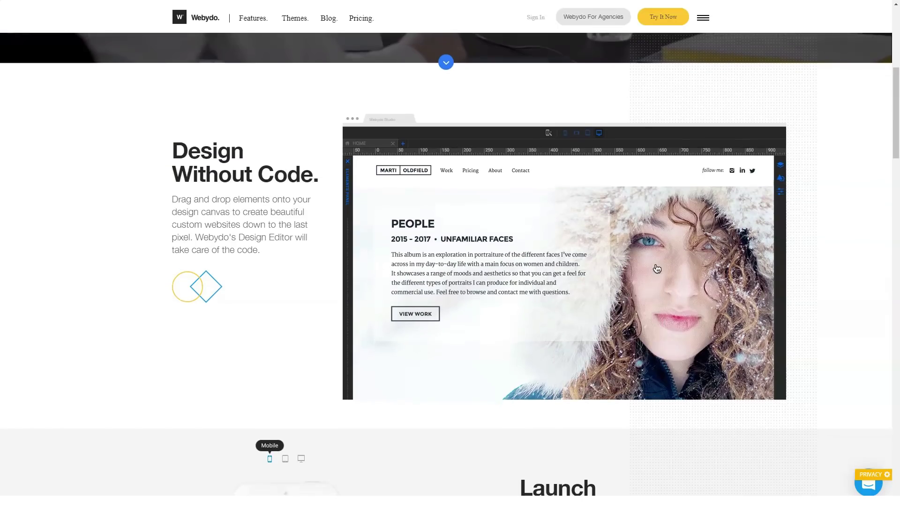
{"action": "scroll", "coordinate": [450, 263], "scroll_direction": "down", "scroll_amount": 2}
{"action": "scroll", "coordinate": [450, 262], "scroll_direction": "down", "scroll_amount": 3}
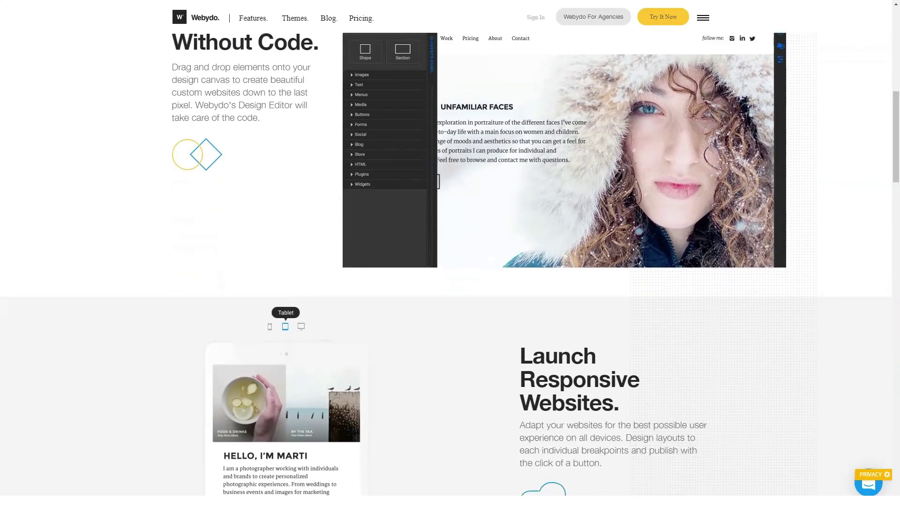
{"action": "scroll", "coordinate": [450, 263], "scroll_direction": "down", "scroll_amount": 3}
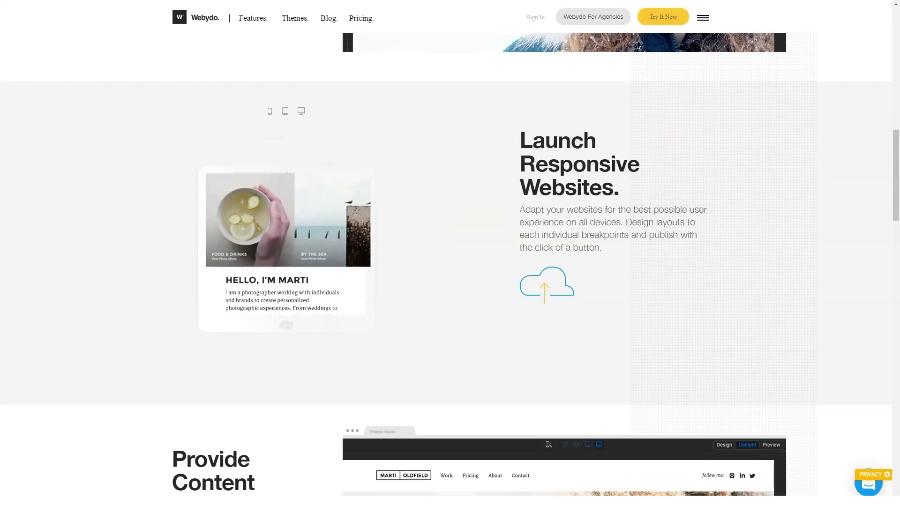
{"action": "scroll", "coordinate": [450, 265], "scroll_direction": "down", "scroll_amount": 2}
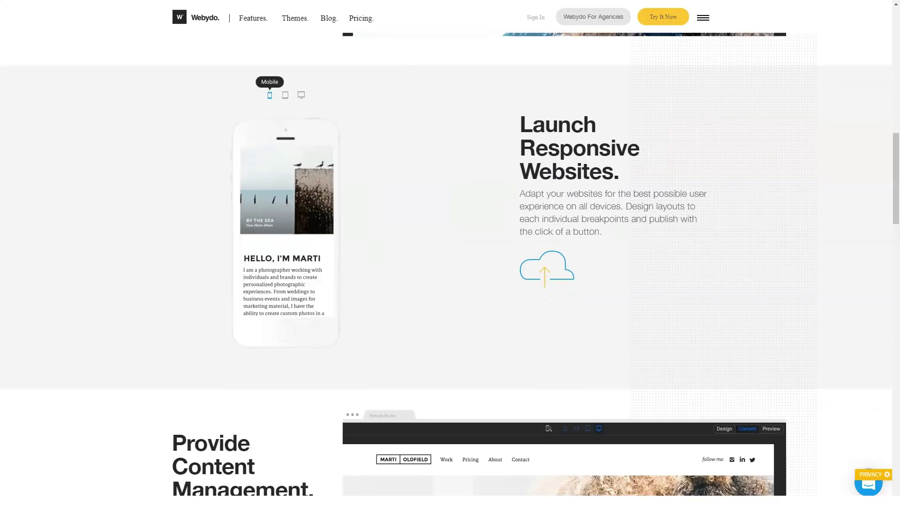
{"action": "scroll", "coordinate": [450, 264], "scroll_direction": "down", "scroll_amount": 4}
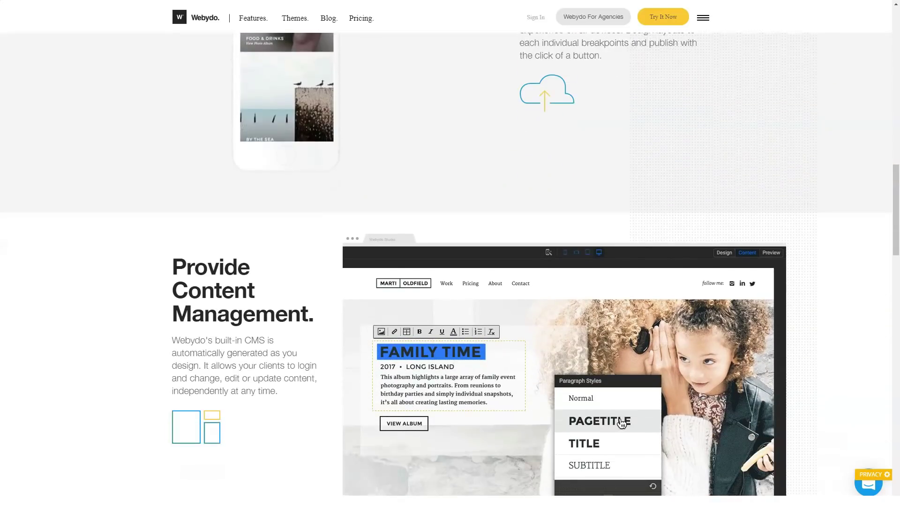
{"action": "scroll", "coordinate": [450, 265], "scroll_direction": "down", "scroll_amount": 1}
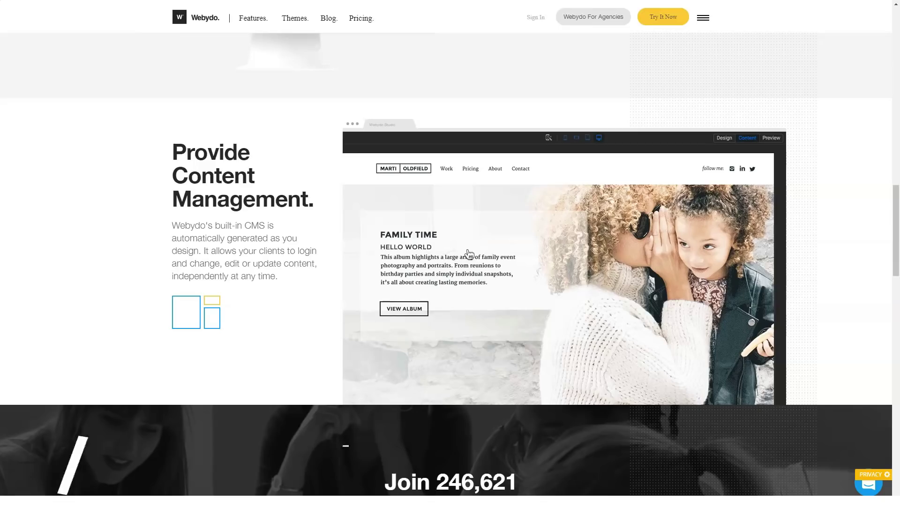
{"action": "scroll", "coordinate": [460, 253], "scroll_direction": "down", "scroll_amount": 5}
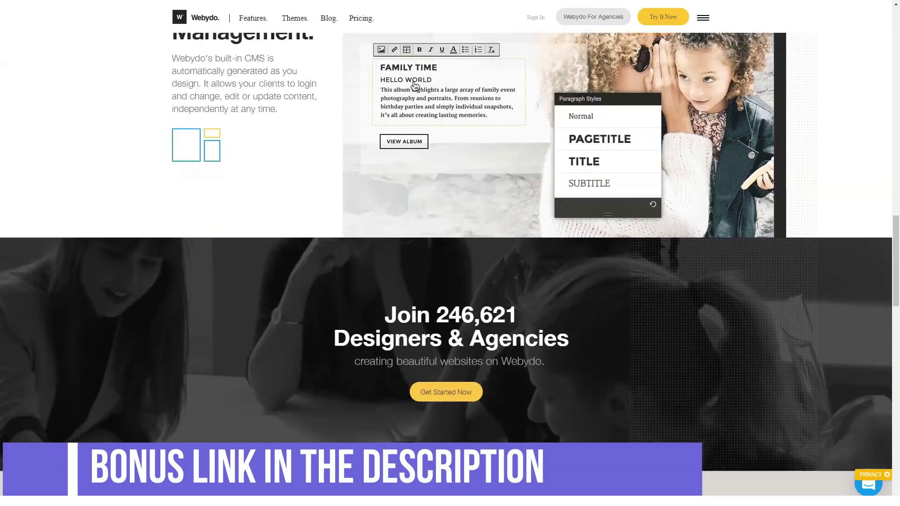
{"action": "scroll", "coordinate": [450, 254], "scroll_direction": "down", "scroll_amount": 2}
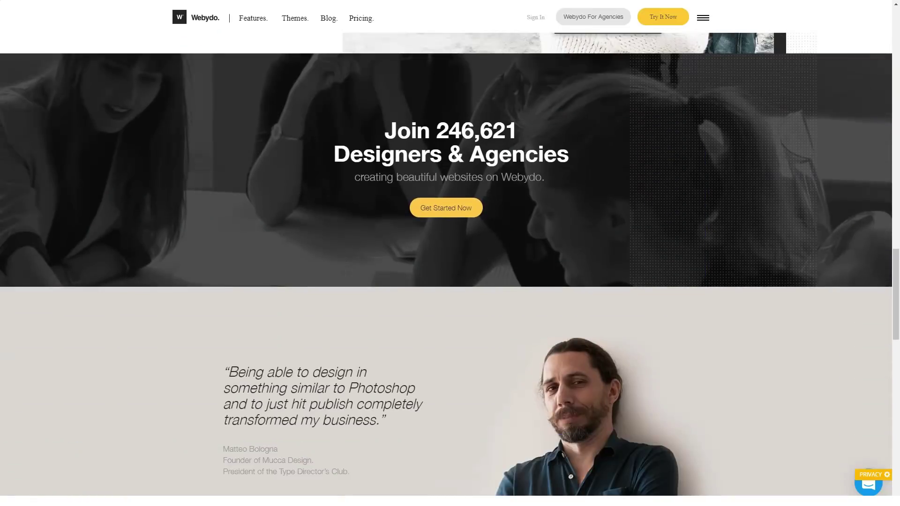
{"action": "scroll", "coordinate": [446, 265], "scroll_direction": "down", "scroll_amount": 3}
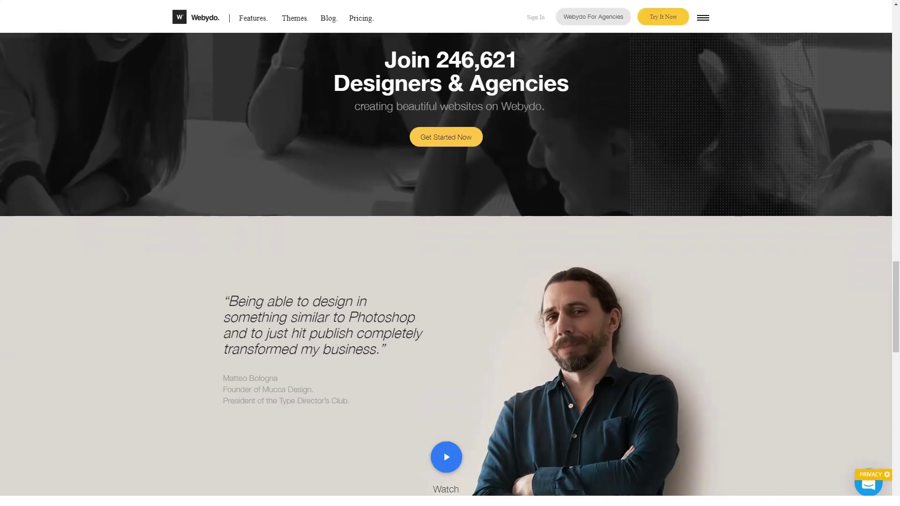
{"action": "scroll", "coordinate": [447, 265], "scroll_direction": "down", "scroll_amount": 2}
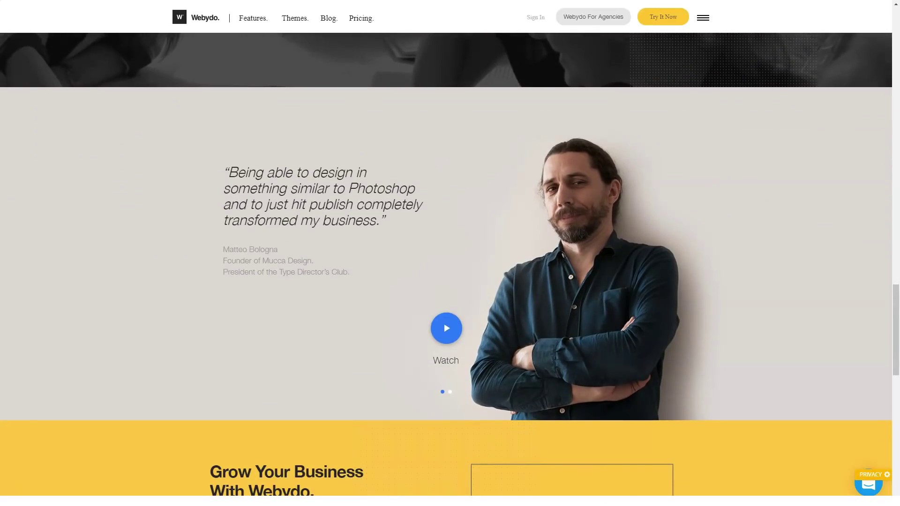
{"action": "scroll", "coordinate": [446, 265], "scroll_direction": "down", "scroll_amount": 3}
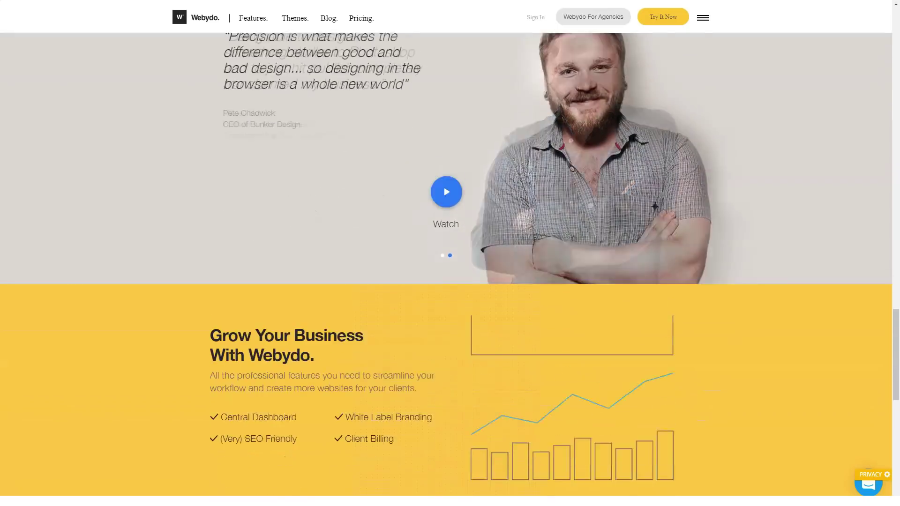
{"action": "scroll", "coordinate": [446, 265], "scroll_direction": "down", "scroll_amount": 4}
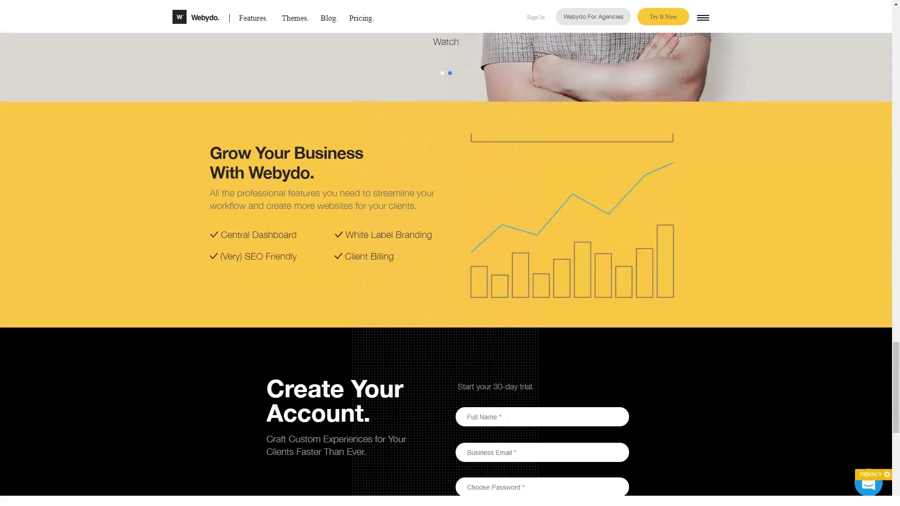
- Go to the Features page from the top navigation bar
{"action": "scroll", "coordinate": [446, 264], "scroll_direction": "down", "scroll_amount": 4}
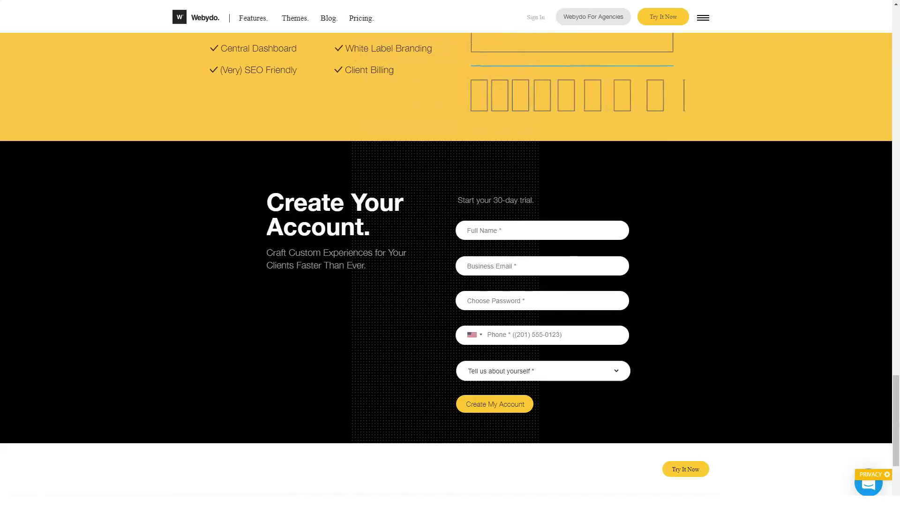
{"action": "left_click", "coordinate": [253, 18]}
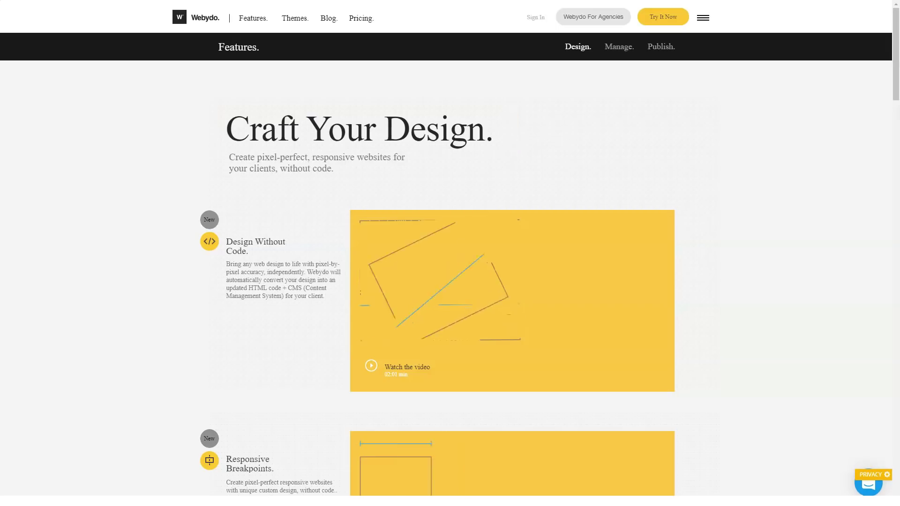
- Scroll through the Design features down to the Manage section, Get Full Control
{"action": "scroll", "coordinate": [450, 282], "scroll_direction": "down", "scroll_amount": 3}
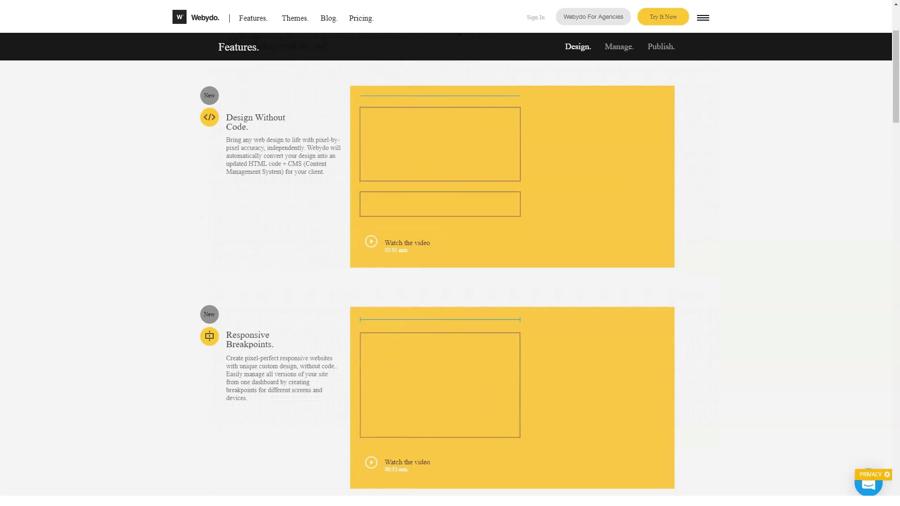
{"action": "scroll", "coordinate": [451, 281], "scroll_direction": "down", "scroll_amount": 3}
{"action": "scroll", "coordinate": [450, 281], "scroll_direction": "down", "scroll_amount": 2}
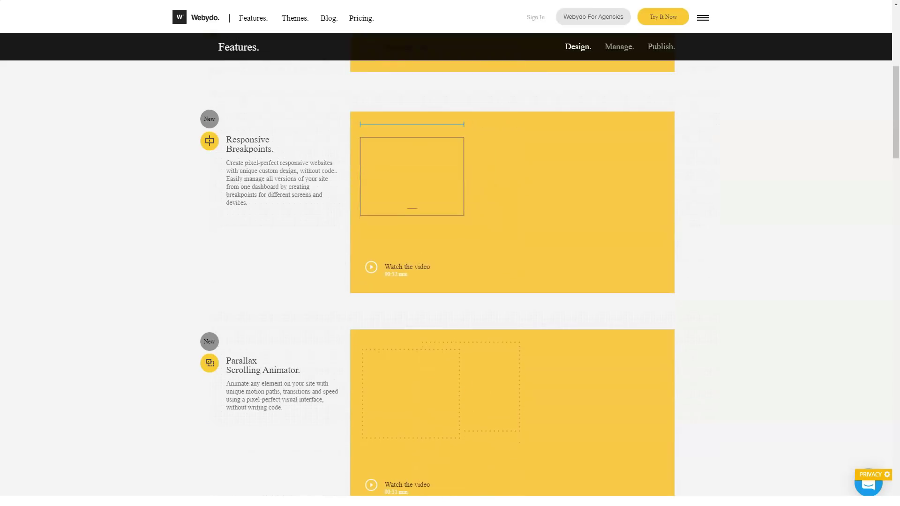
{"action": "scroll", "coordinate": [450, 281], "scroll_direction": "down", "scroll_amount": 5}
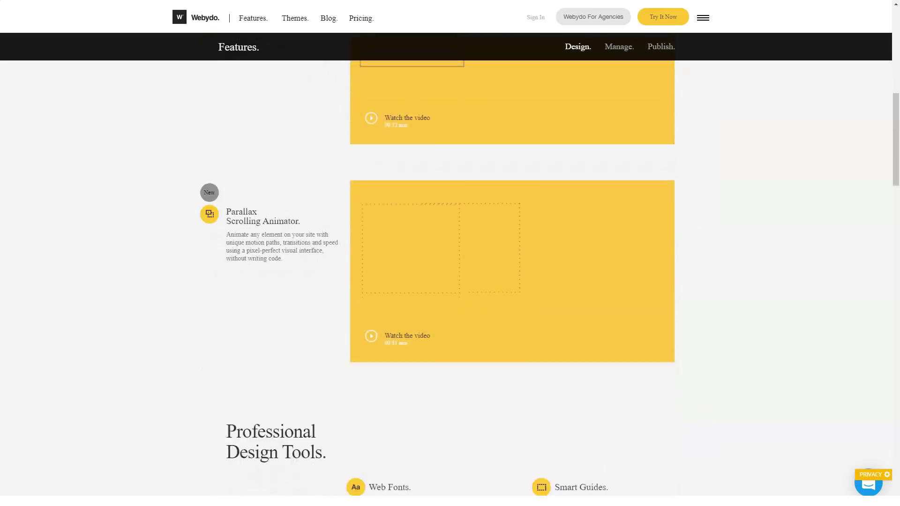
{"action": "scroll", "coordinate": [451, 281], "scroll_direction": "down", "scroll_amount": 4}
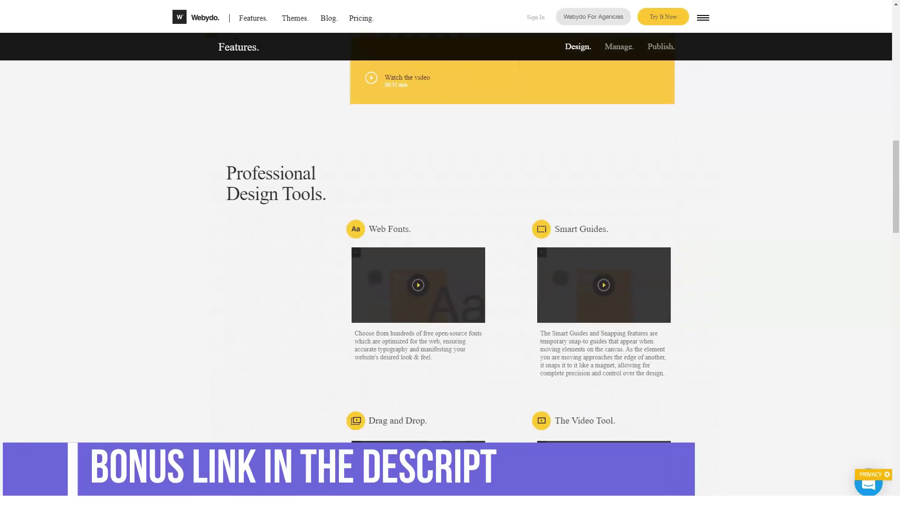
{"action": "scroll", "coordinate": [450, 282], "scroll_direction": "down", "scroll_amount": 2}
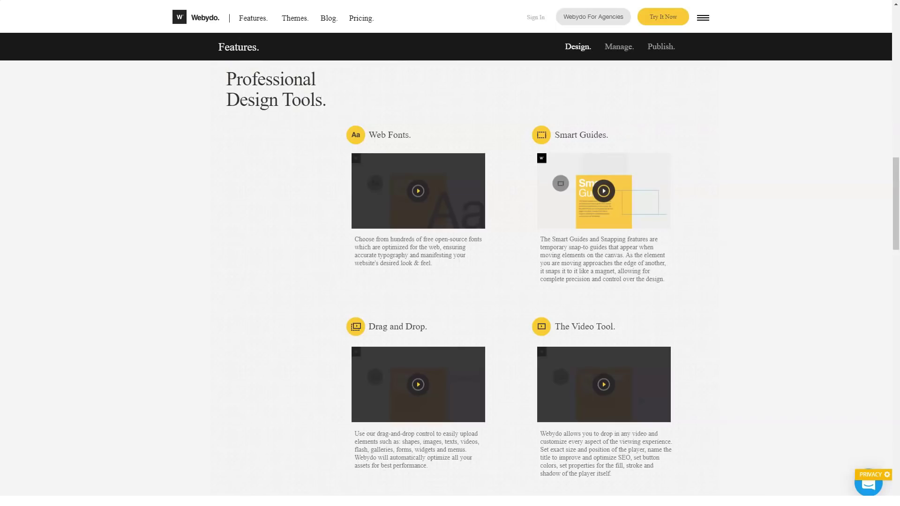
{"action": "scroll", "coordinate": [450, 282], "scroll_direction": "down", "scroll_amount": 4}
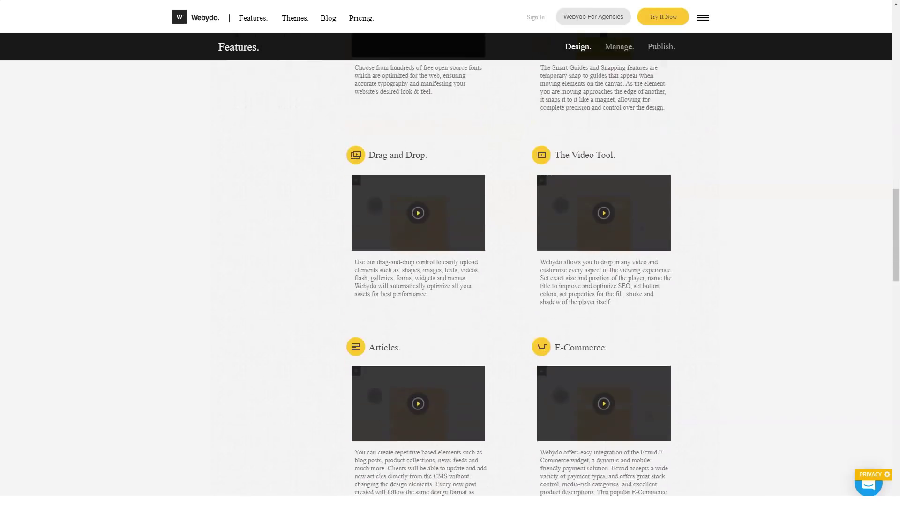
{"action": "scroll", "coordinate": [450, 282], "scroll_direction": "down", "scroll_amount": 3}
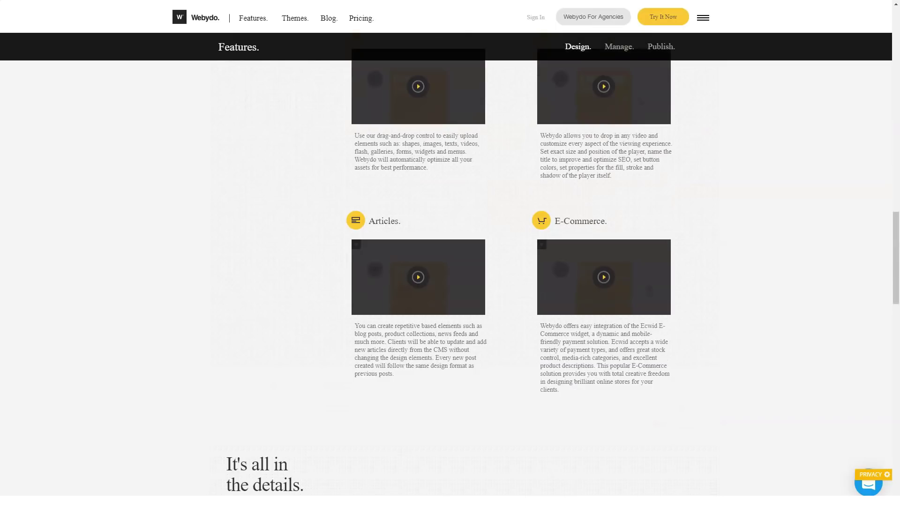
{"action": "scroll", "coordinate": [450, 281], "scroll_direction": "down", "scroll_amount": 5}
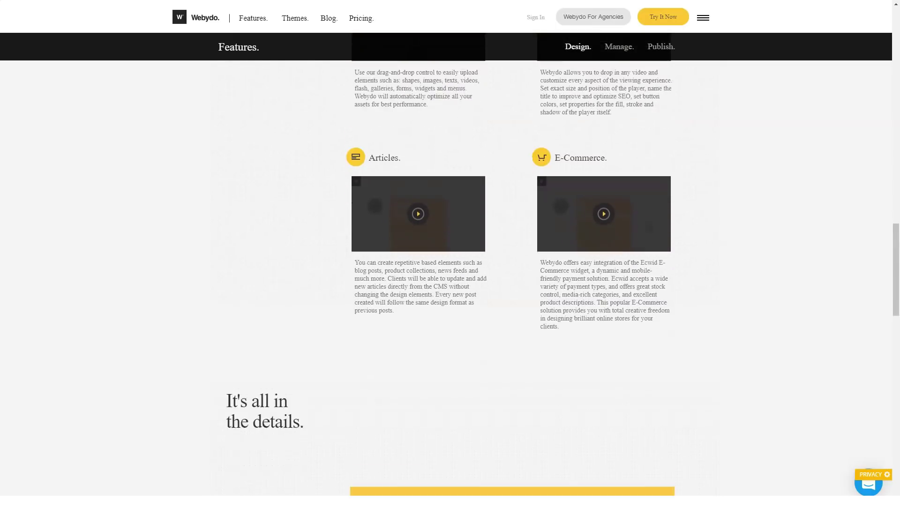
{"action": "scroll", "coordinate": [450, 281], "scroll_direction": "down", "scroll_amount": 3}
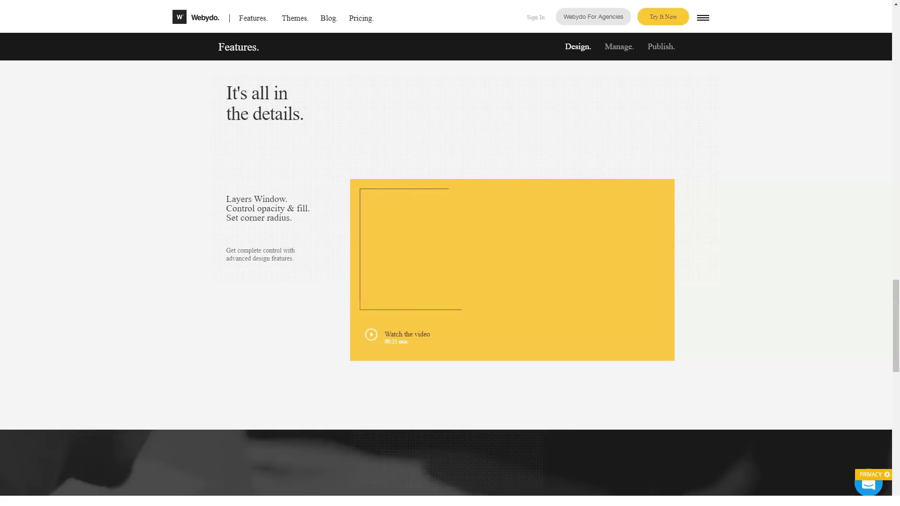
{"action": "scroll", "coordinate": [447, 281], "scroll_direction": "down", "scroll_amount": 3}
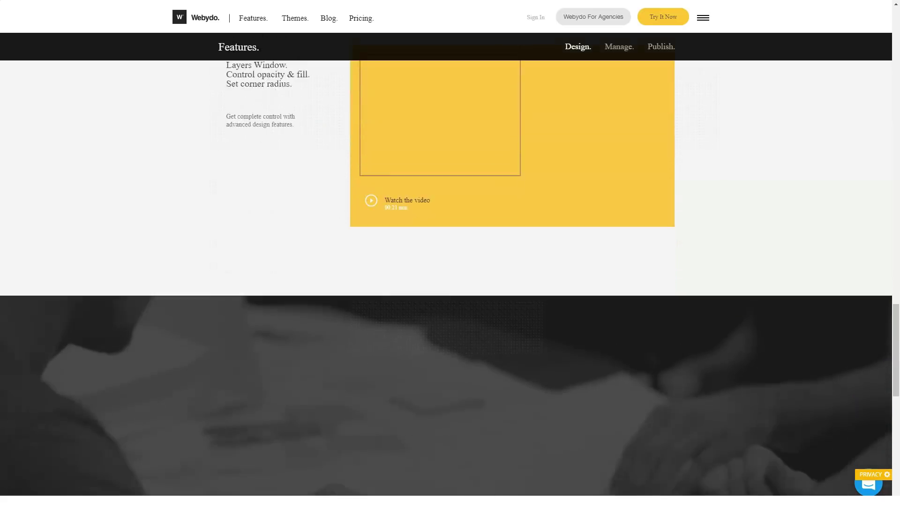
{"action": "scroll", "coordinate": [446, 281], "scroll_direction": "down", "scroll_amount": 6}
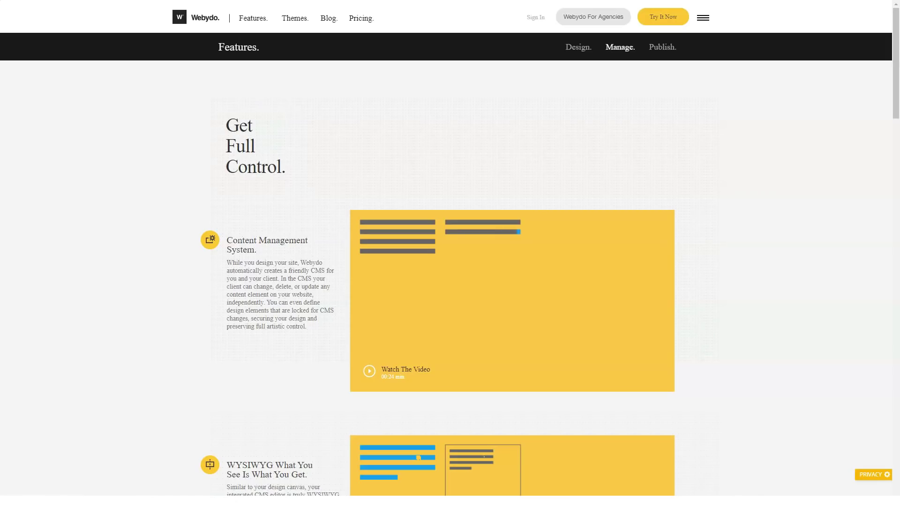
- Scroll past the Manage features to the Publish section covering Custom Domain and Revision History
{"action": "scroll", "coordinate": [512, 300], "scroll_direction": "down", "scroll_amount": 3}
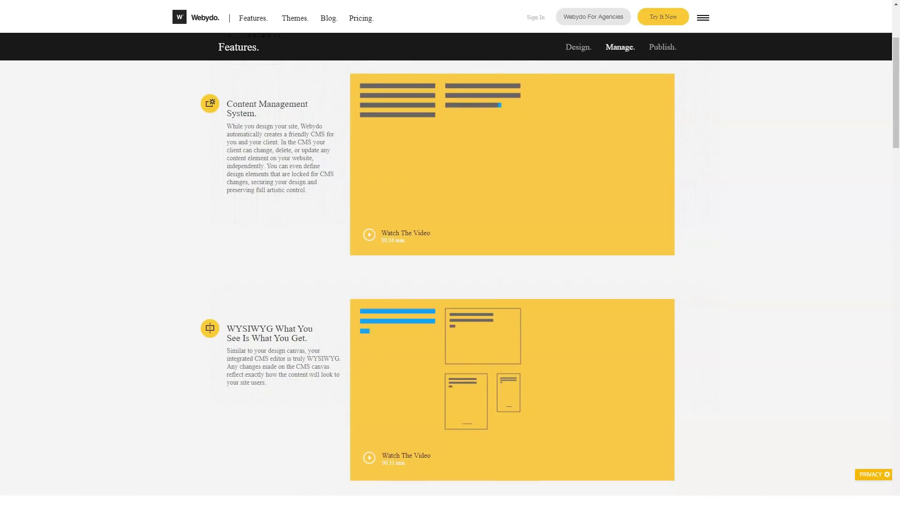
{"action": "scroll", "coordinate": [512, 262], "scroll_direction": "down", "scroll_amount": 4}
{"action": "scroll", "coordinate": [512, 263], "scroll_direction": "down", "scroll_amount": 2}
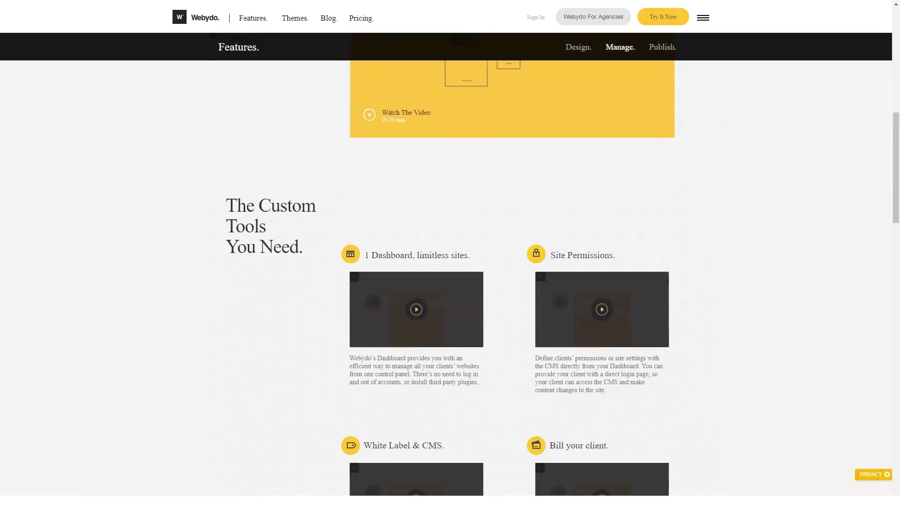
{"action": "scroll", "coordinate": [450, 262], "scroll_direction": "down", "scroll_amount": 1}
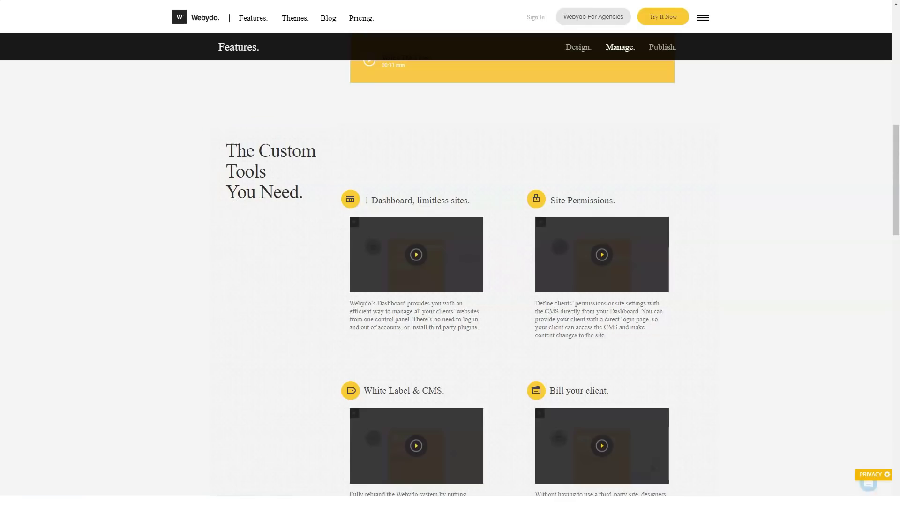
{"action": "scroll", "coordinate": [450, 281], "scroll_direction": "down", "scroll_amount": 1}
{"action": "scroll", "coordinate": [450, 281], "scroll_direction": "down", "scroll_amount": 5}
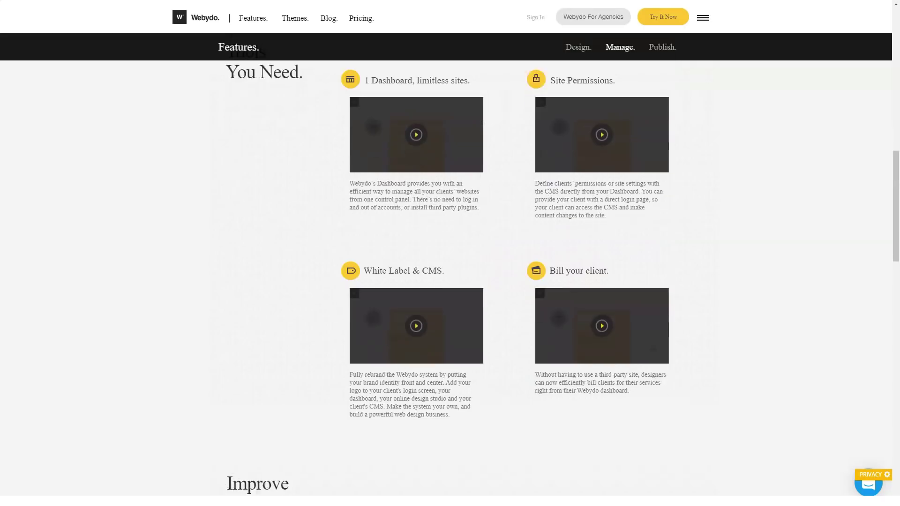
{"action": "scroll", "coordinate": [451, 281], "scroll_direction": "down", "scroll_amount": 4}
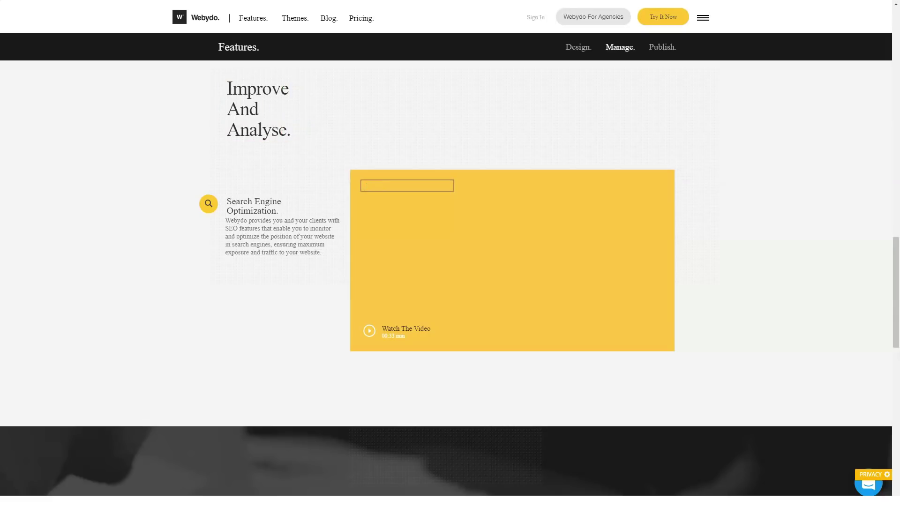
{"action": "scroll", "coordinate": [450, 281], "scroll_direction": "down", "scroll_amount": 3}
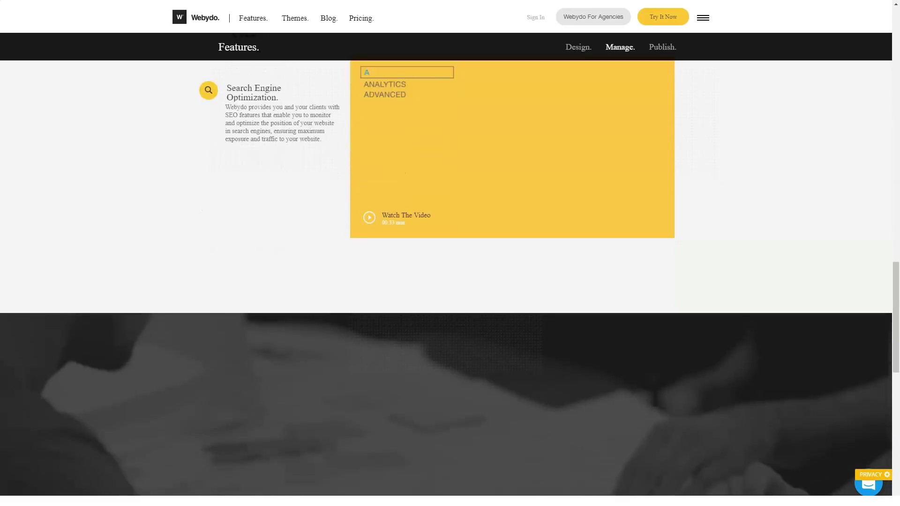
{"action": "scroll", "coordinate": [451, 282], "scroll_direction": "down", "scroll_amount": 5}
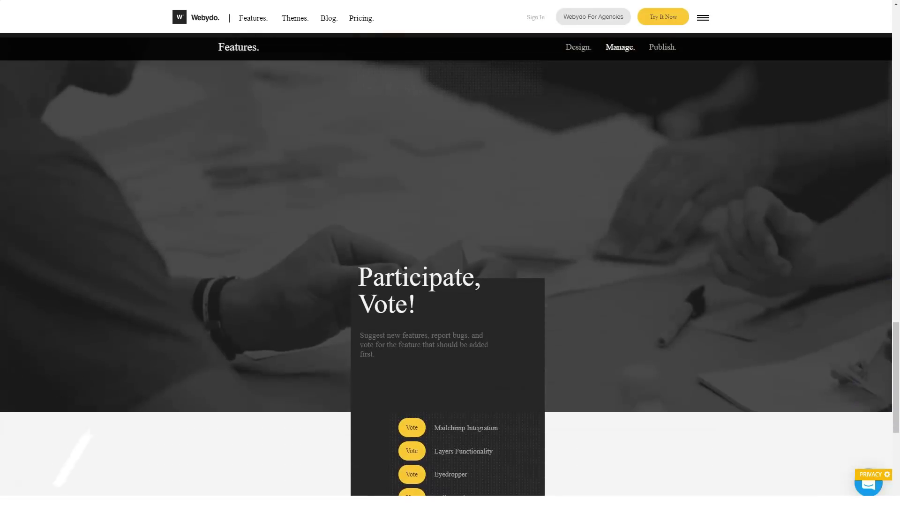
{"action": "scroll", "coordinate": [450, 235], "scroll_direction": "down", "scroll_amount": 1}
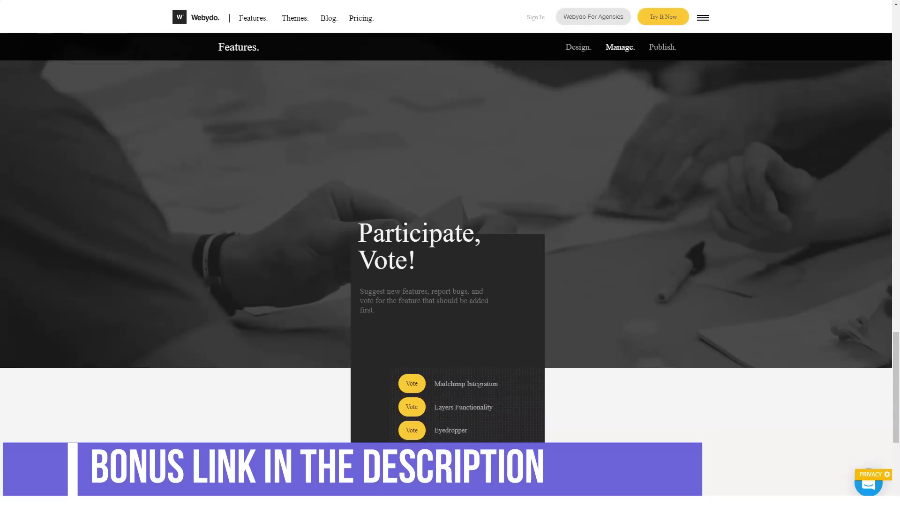
{"action": "scroll", "coordinate": [451, 235], "scroll_direction": "down", "scroll_amount": 2}
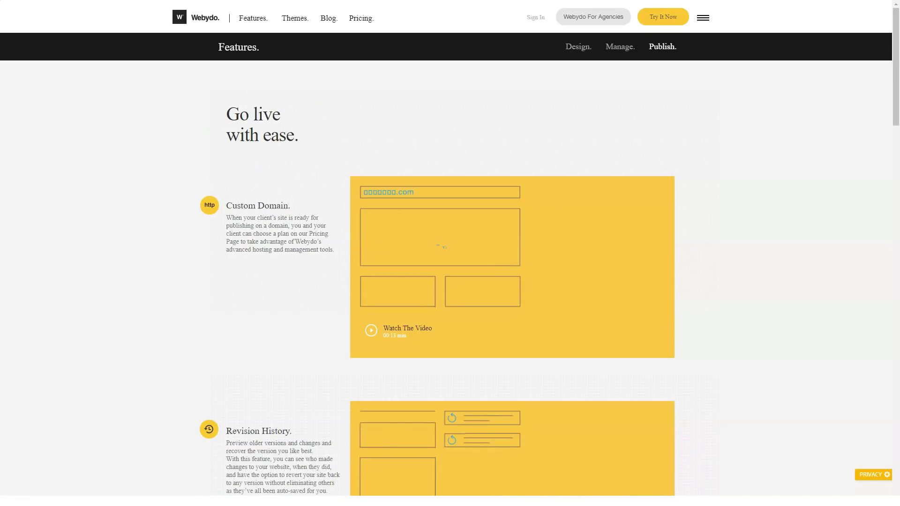
- Scroll through the Publish and Advanced Hosting features on the Features page
{"action": "scroll", "coordinate": [450, 281], "scroll_direction": "down", "scroll_amount": 4}
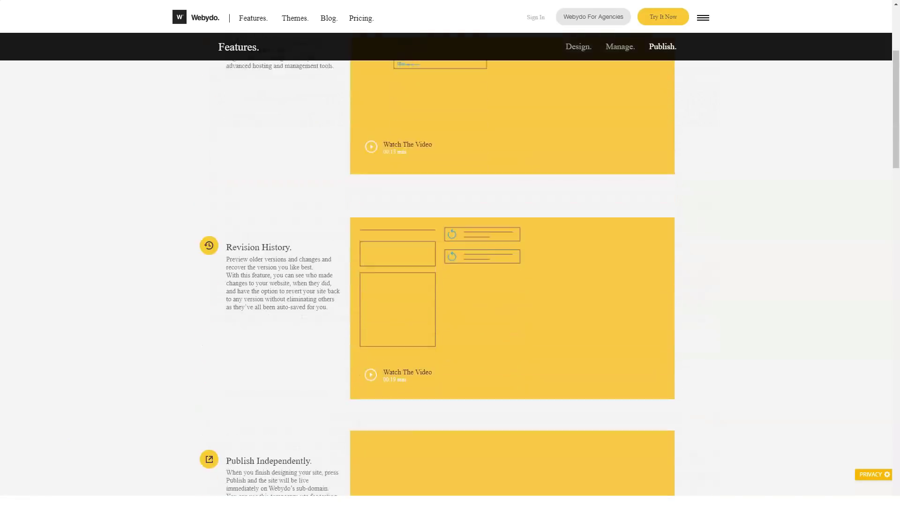
{"action": "scroll", "coordinate": [450, 281], "scroll_direction": "down", "scroll_amount": 6}
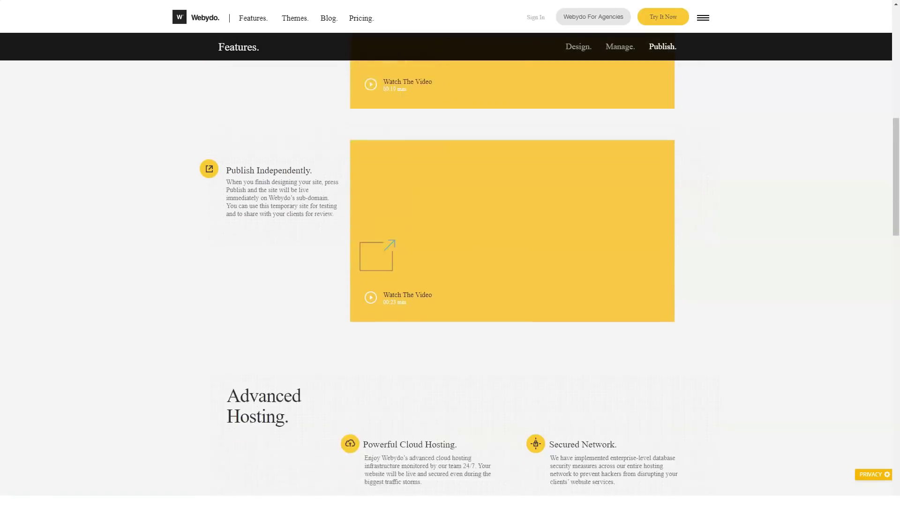
{"action": "scroll", "coordinate": [450, 281], "scroll_direction": "down", "scroll_amount": 1}
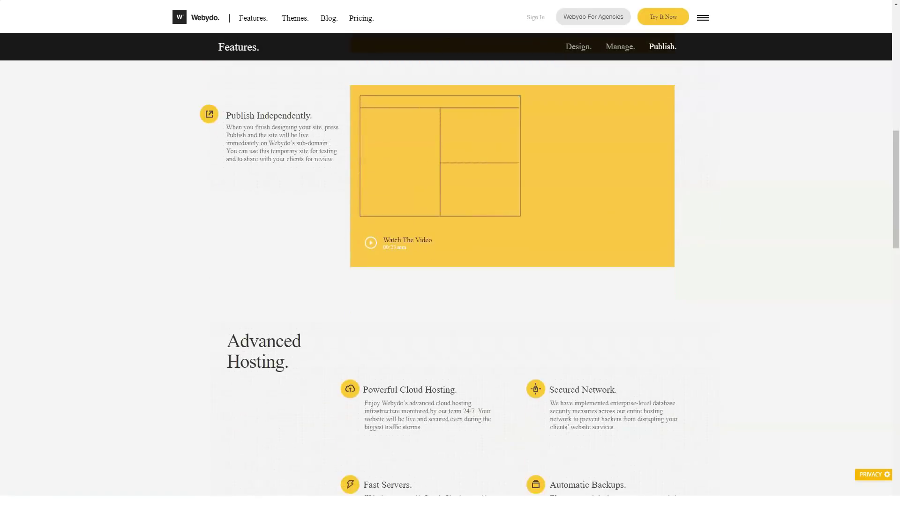
{"action": "scroll", "coordinate": [450, 281], "scroll_direction": "down", "scroll_amount": 2}
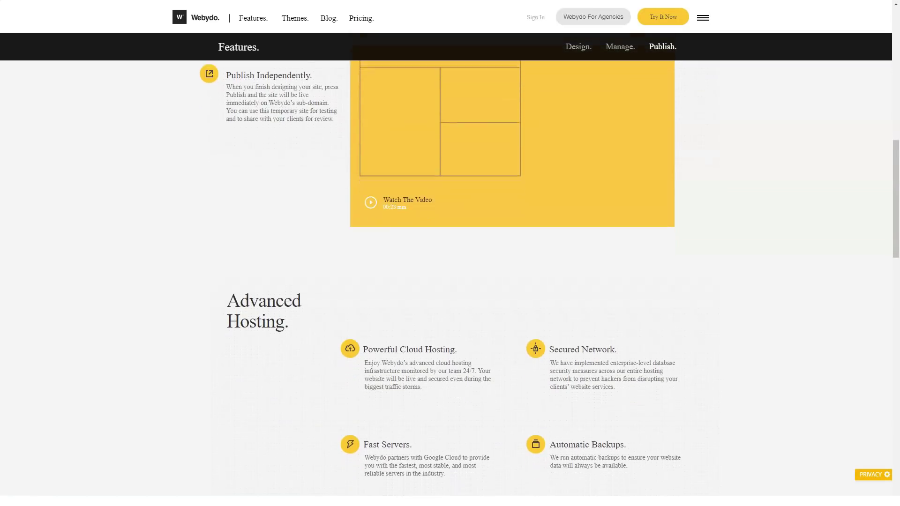
{"action": "scroll", "coordinate": [450, 281], "scroll_direction": "down", "scroll_amount": 3}
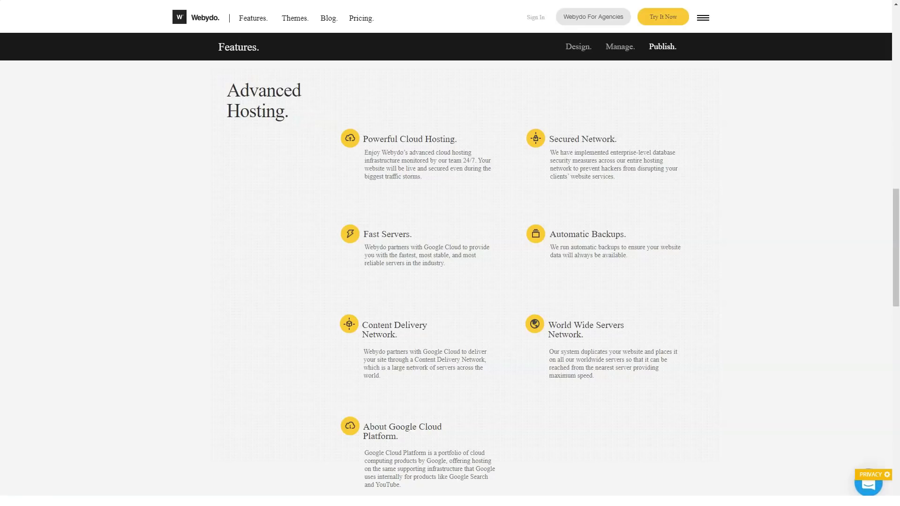
{"action": "scroll", "coordinate": [450, 281], "scroll_direction": "down", "scroll_amount": 1}
{"action": "scroll", "coordinate": [450, 281], "scroll_direction": "down", "scroll_amount": 3}
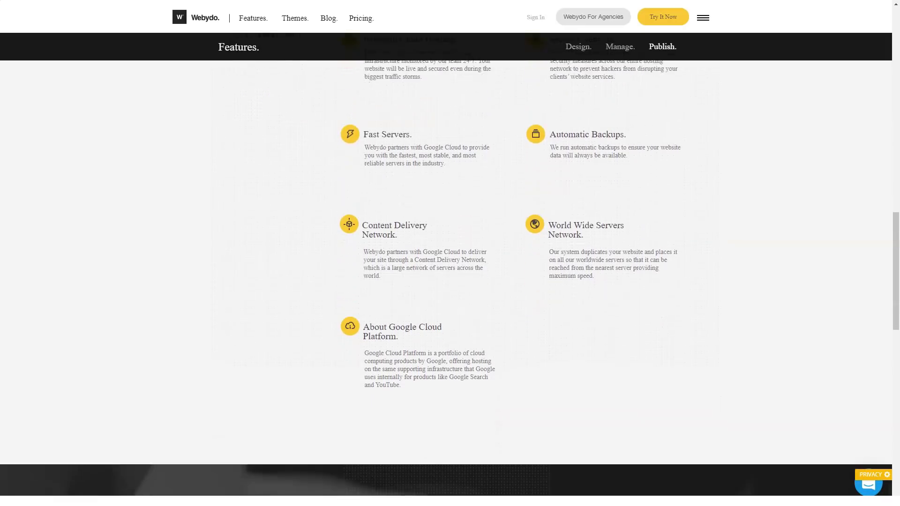
{"action": "scroll", "coordinate": [450, 282], "scroll_direction": "down", "scroll_amount": 4}
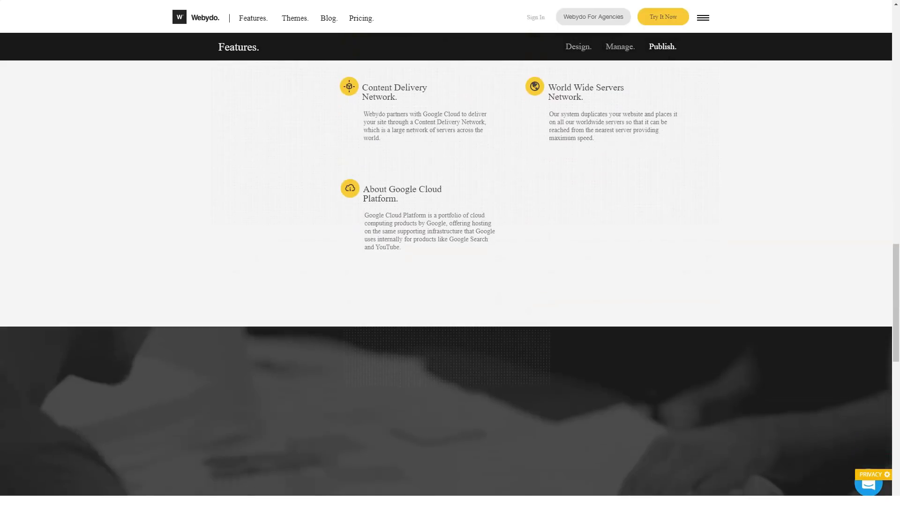
{"action": "scroll", "coordinate": [451, 281], "scroll_direction": "down", "scroll_amount": 3}
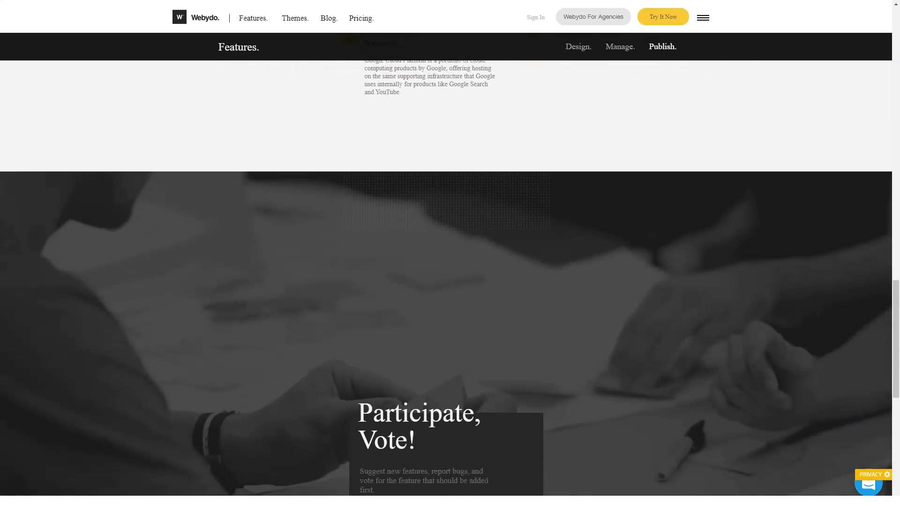
{"action": "scroll", "coordinate": [450, 281], "scroll_direction": "down", "scroll_amount": 3}
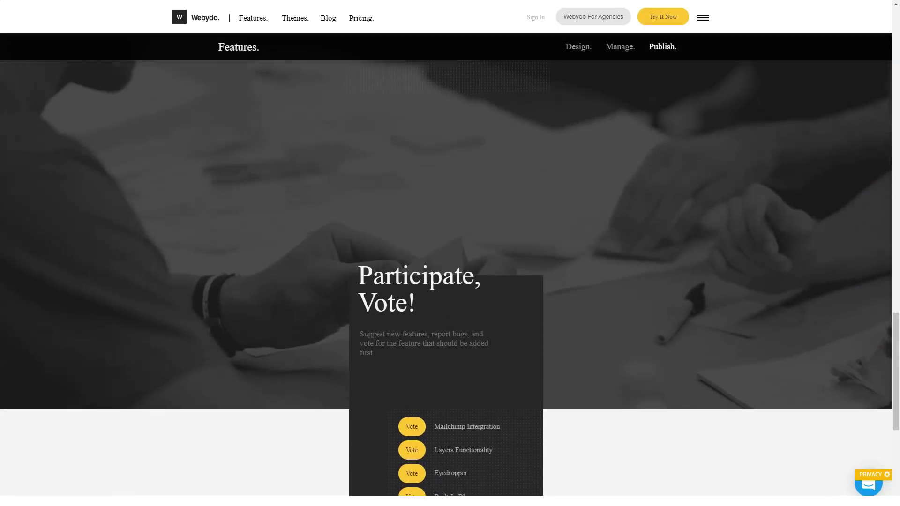
{"action": "scroll", "coordinate": [450, 281], "scroll_direction": "down", "scroll_amount": 1}
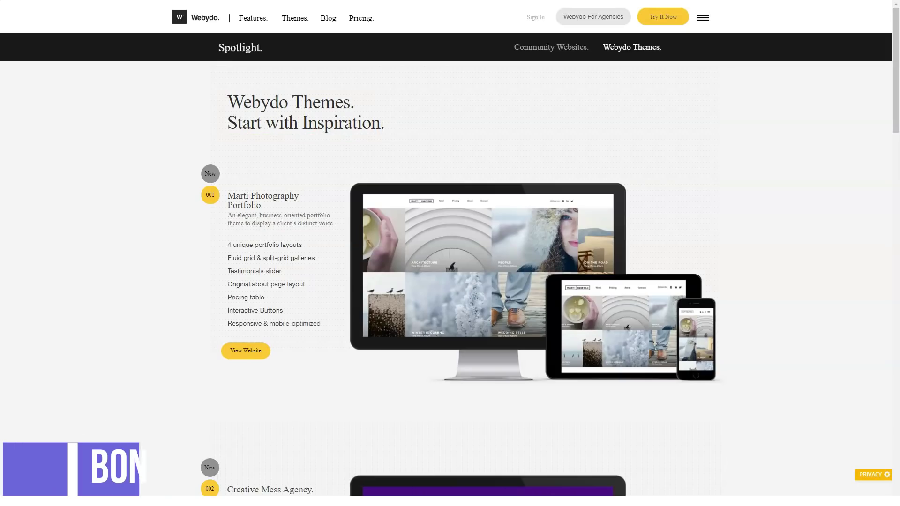
- Scroll down the Webydo Themes page past each featured theme to the Spotlight Your Work banner
{"action": "scroll", "coordinate": [450, 281], "scroll_direction": "down", "scroll_amount": 3}
{"action": "scroll", "coordinate": [450, 281], "scroll_direction": "down", "scroll_amount": 5}
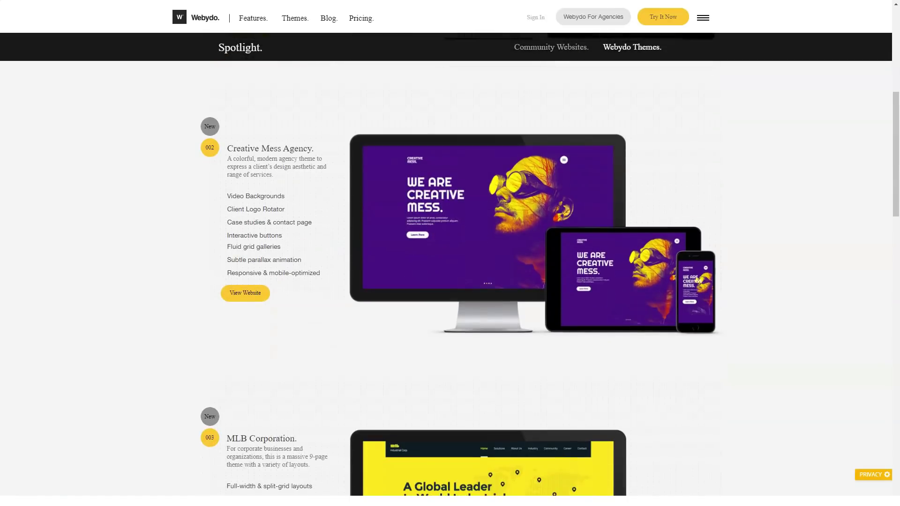
{"action": "scroll", "coordinate": [450, 282], "scroll_direction": "down", "scroll_amount": 4}
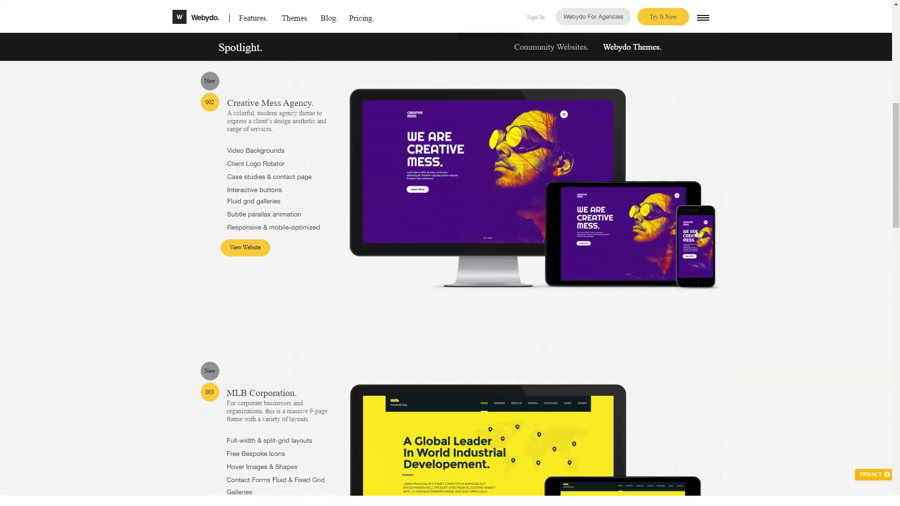
{"action": "scroll", "coordinate": [450, 281], "scroll_direction": "down", "scroll_amount": 3}
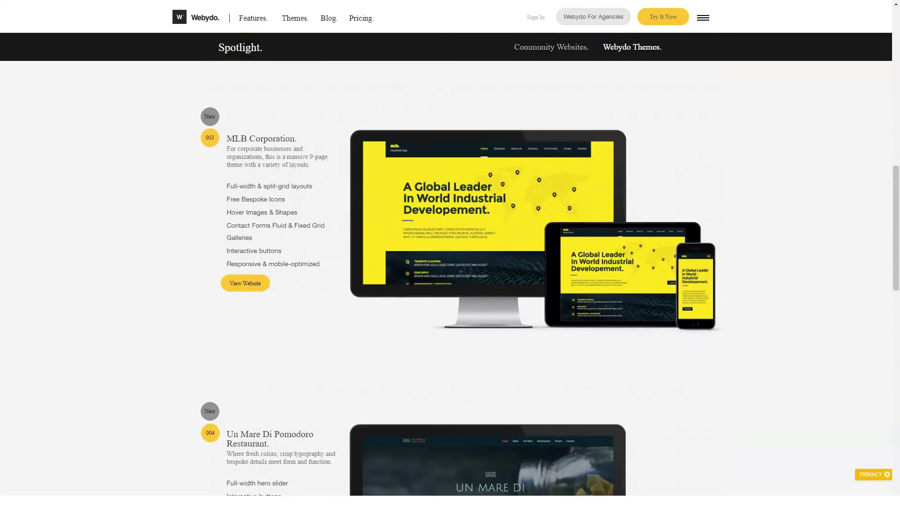
{"action": "scroll", "coordinate": [450, 281], "scroll_direction": "down", "scroll_amount": 3}
{"action": "scroll", "coordinate": [450, 281], "scroll_direction": "down", "scroll_amount": 3}
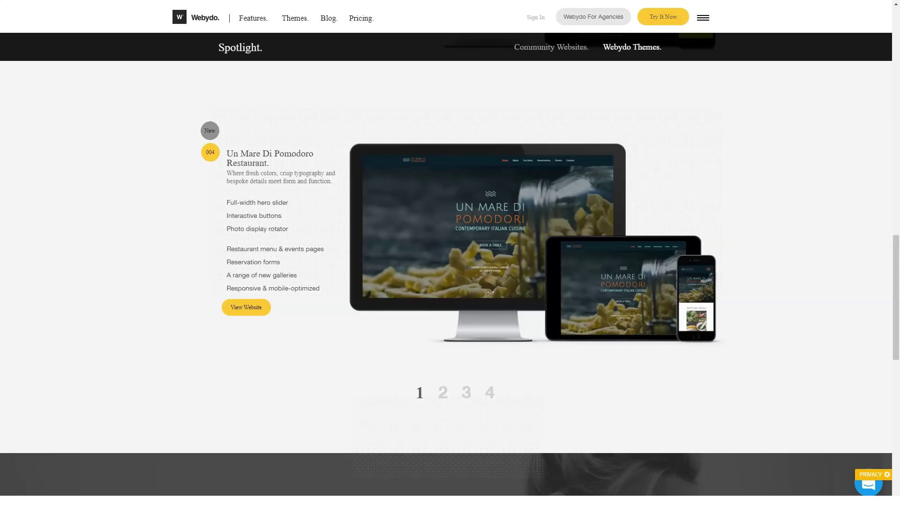
{"action": "scroll", "coordinate": [450, 263], "scroll_direction": "down", "scroll_amount": 8}
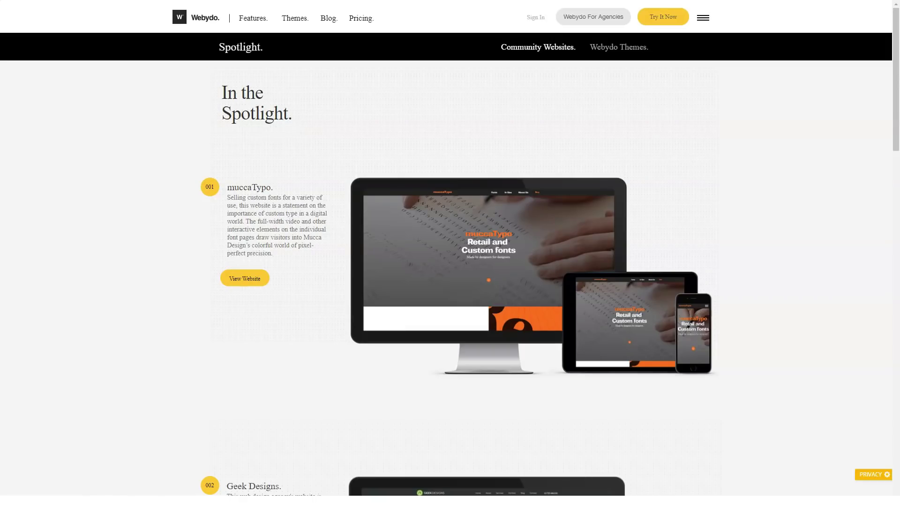
- Scroll through the Community Websites list and back up to muccaTypo and Geek Designs
{"action": "scroll", "coordinate": [451, 276], "scroll_direction": "down", "scroll_amount": 6}
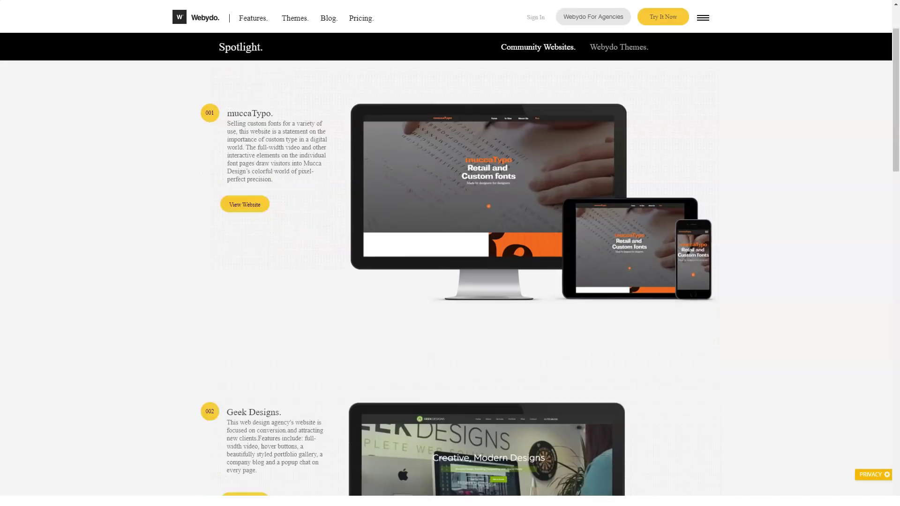
{"action": "scroll", "coordinate": [451, 277], "scroll_direction": "down", "scroll_amount": 1}
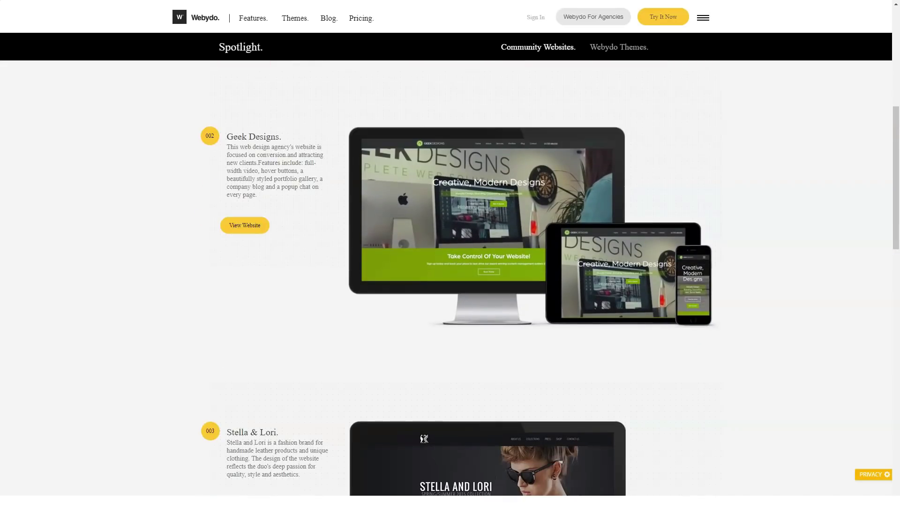
{"action": "scroll", "coordinate": [450, 277], "scroll_direction": "down", "scroll_amount": 5}
{"action": "scroll", "coordinate": [450, 277], "scroll_direction": "down", "scroll_amount": 1}
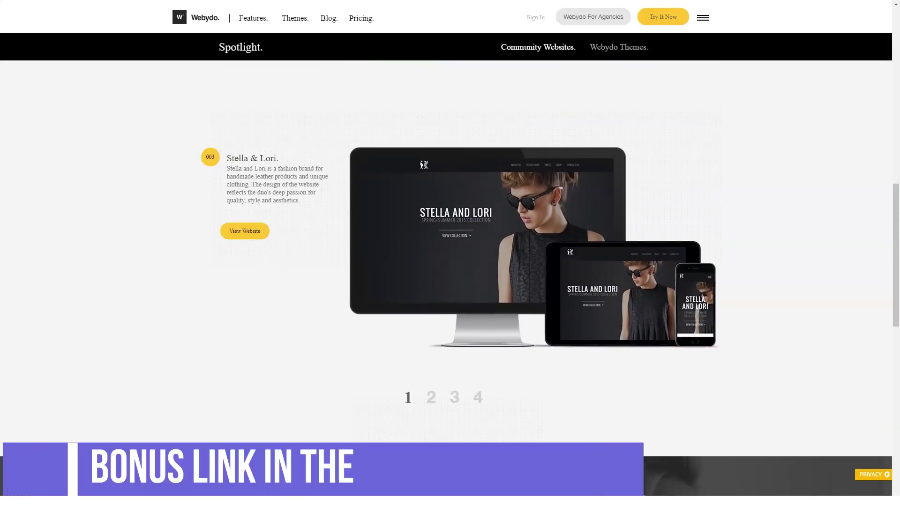
{"action": "scroll", "coordinate": [450, 277], "scroll_direction": "down", "scroll_amount": 4}
{"action": "scroll", "coordinate": [450, 277], "scroll_direction": "down", "scroll_amount": 7}
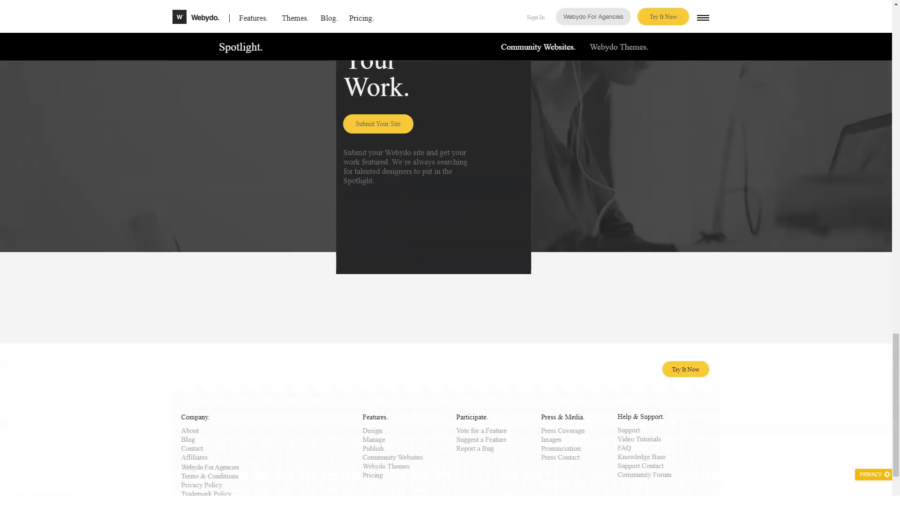
{"action": "scroll", "coordinate": [450, 278], "scroll_direction": "down", "scroll_amount": 2}
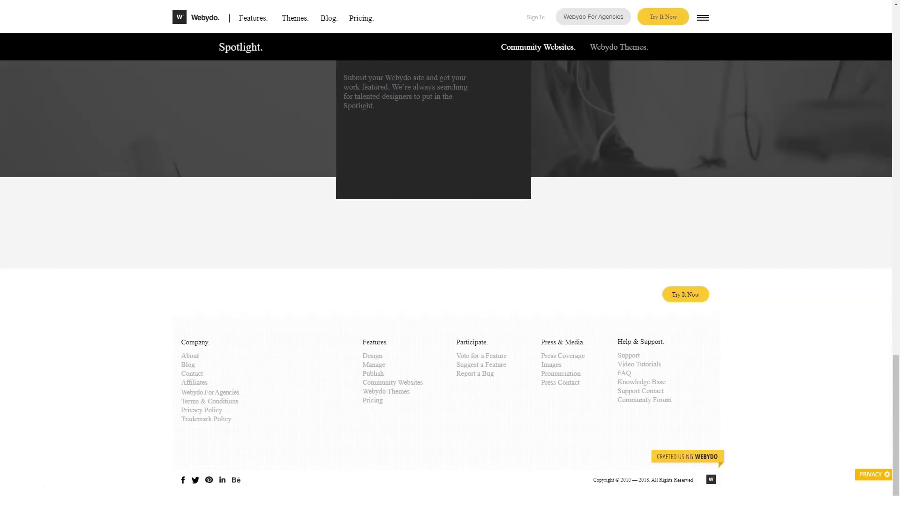
{"action": "scroll", "coordinate": [450, 277], "scroll_direction": "up", "scroll_amount": 4}
{"action": "scroll", "coordinate": [451, 277], "scroll_direction": "down", "scroll_amount": 8}
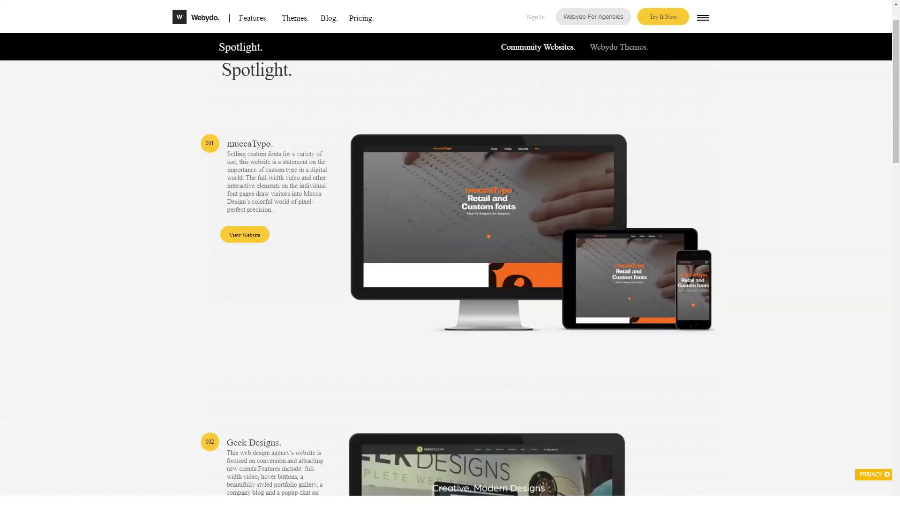
{"action": "scroll", "coordinate": [450, 276], "scroll_direction": "up", "scroll_amount": 1}
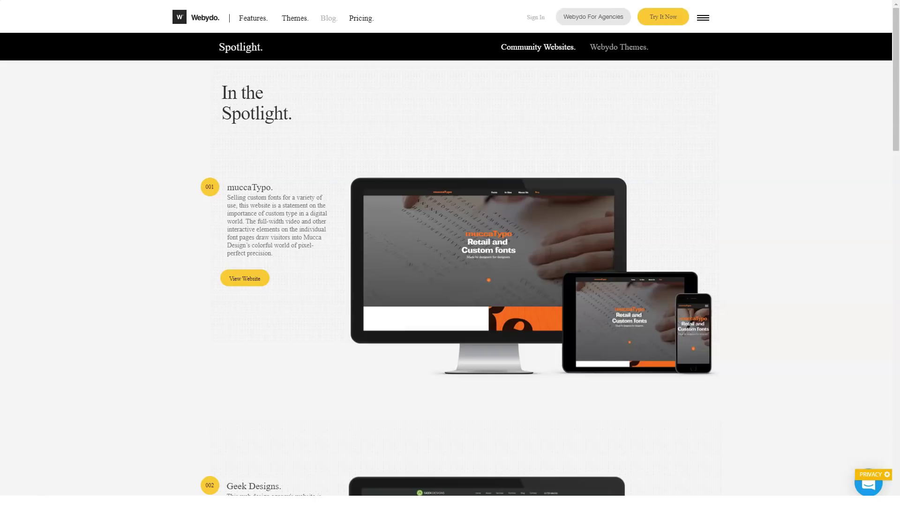
- Open the Webydo blog from the top navigation
{"action": "left_click", "coordinate": [329, 18]}
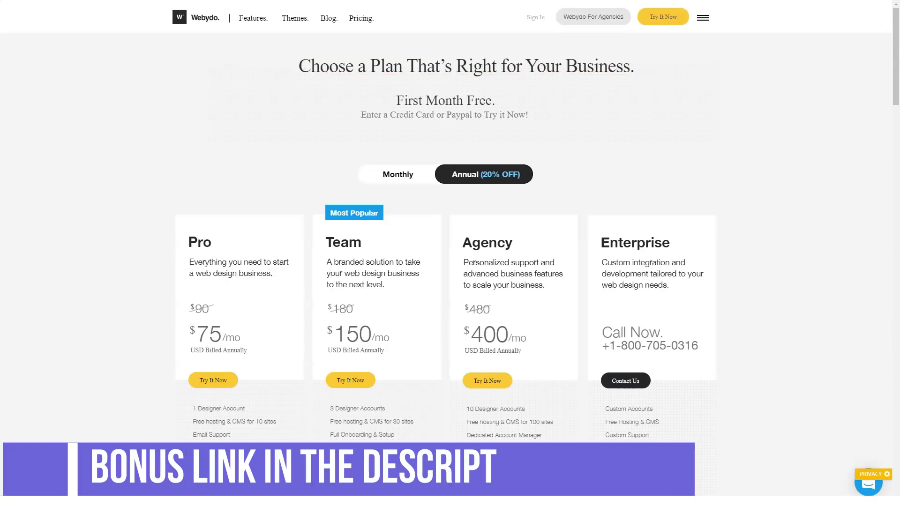
- Scroll through the FAQ page questions, then back up slightly
{"action": "scroll", "coordinate": [450, 281], "scroll_direction": "down", "scroll_amount": 1}
{"action": "scroll", "coordinate": [450, 281], "scroll_direction": "down", "scroll_amount": 2}
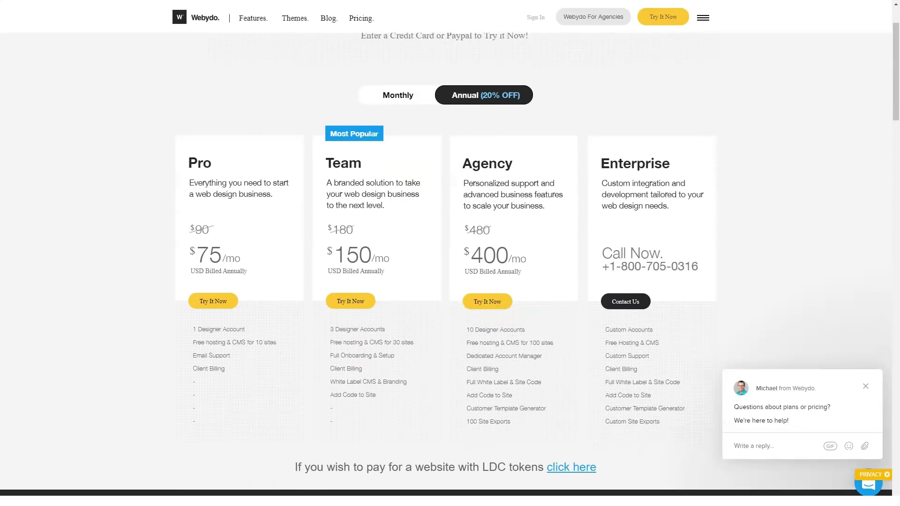
{"action": "scroll", "coordinate": [450, 282], "scroll_direction": "down", "scroll_amount": 1}
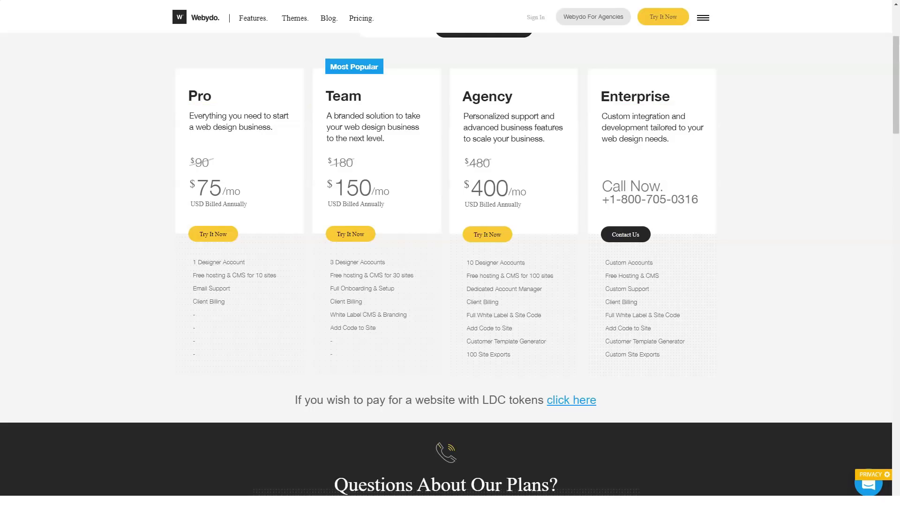
{"action": "scroll", "coordinate": [446, 262], "scroll_direction": "down", "scroll_amount": 3}
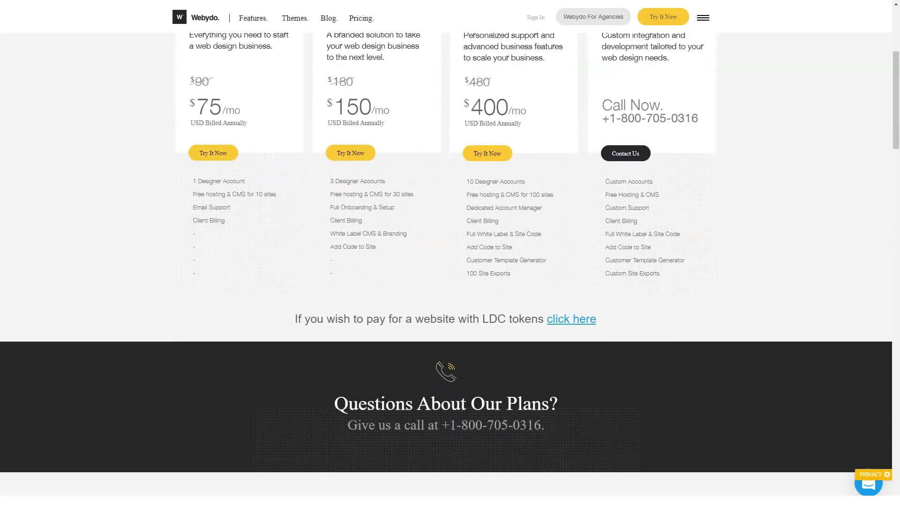
{"action": "scroll", "coordinate": [445, 263], "scroll_direction": "down", "scroll_amount": 5}
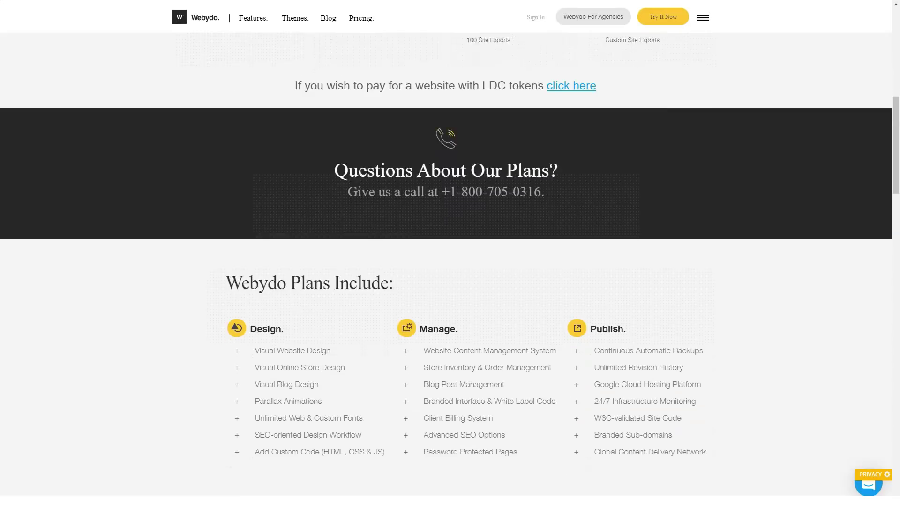
{"action": "scroll", "coordinate": [446, 262], "scroll_direction": "down", "scroll_amount": 3}
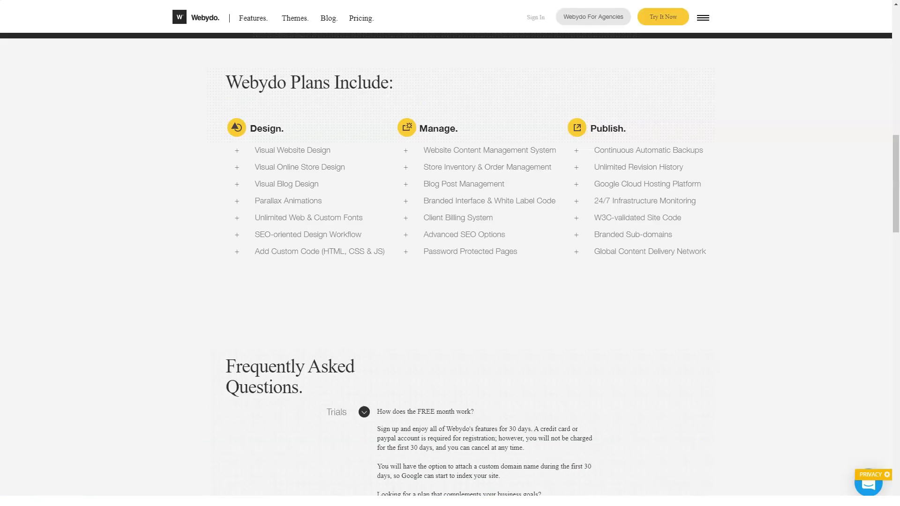
{"action": "scroll", "coordinate": [447, 264], "scroll_direction": "down", "scroll_amount": 3}
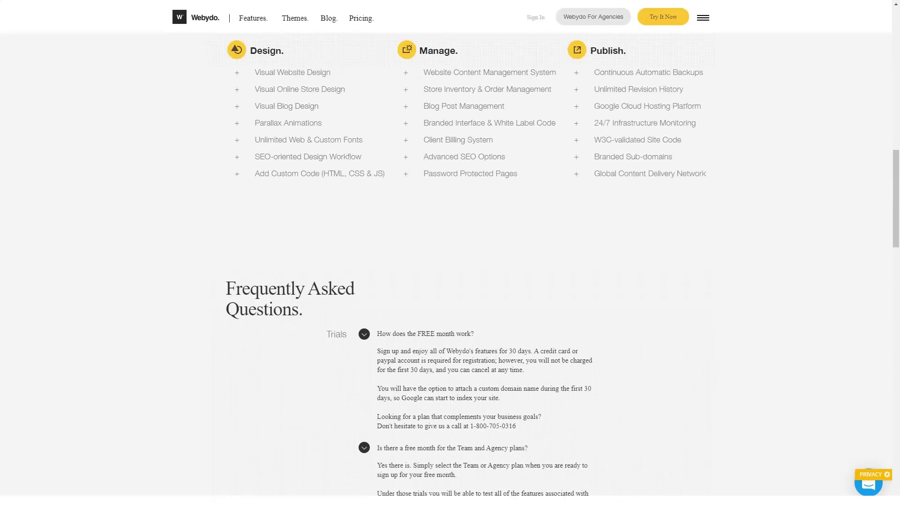
{"action": "scroll", "coordinate": [446, 264], "scroll_direction": "down", "scroll_amount": 4}
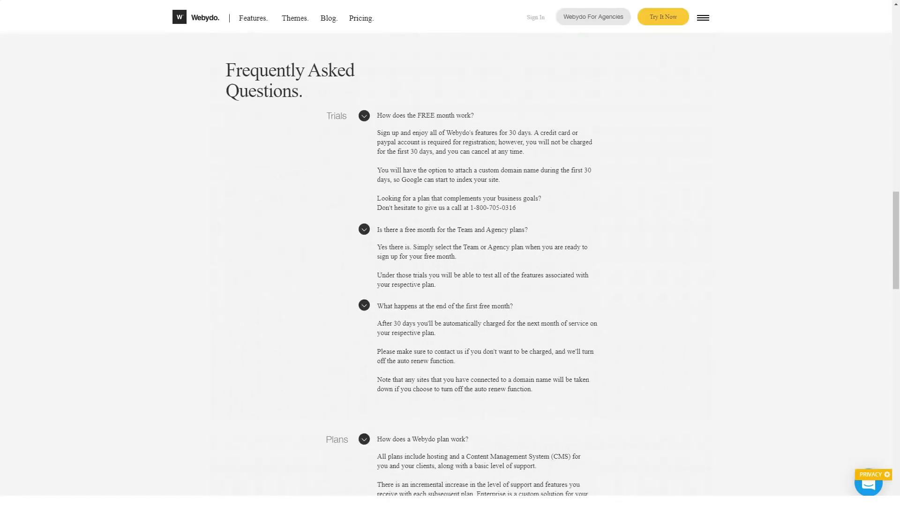
{"action": "scroll", "coordinate": [447, 264], "scroll_direction": "up", "scroll_amount": 20}
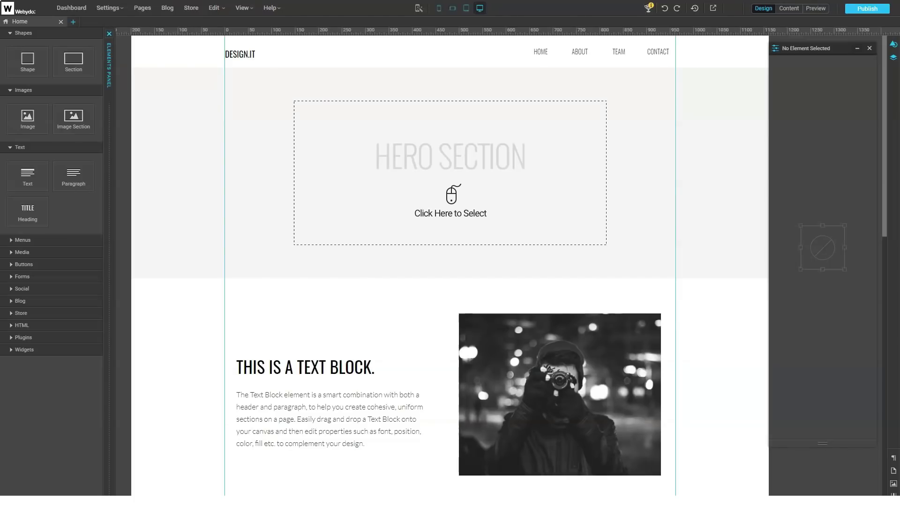
- Select the DESIGN.IT hero section, start its guided tutorial, and choose its background for the beach photo
{"action": "left_click", "coordinate": [643, 262]}
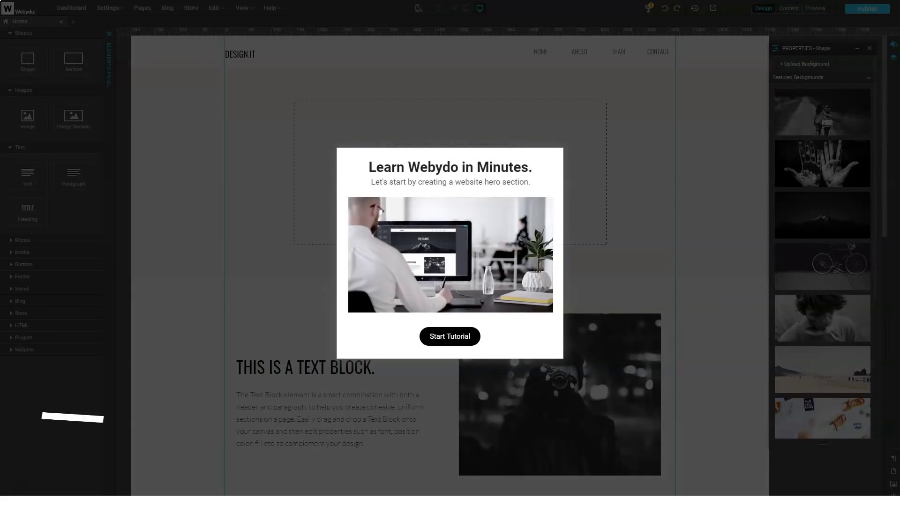
{"action": "left_click", "coordinate": [449, 336]}
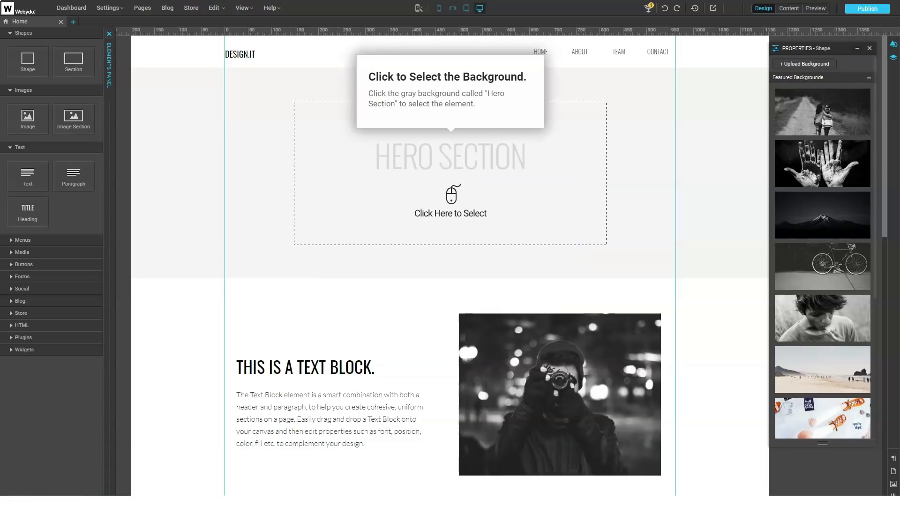
{"action": "left_click", "coordinate": [450, 263]}
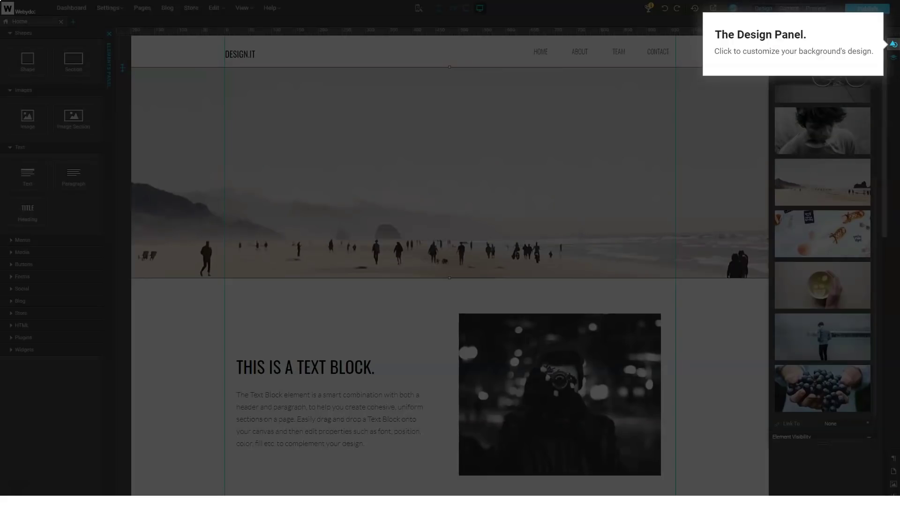
- Lower the hero background's fill opacity to 72% to darken the beach image
{"action": "left_click", "coordinate": [894, 44]}
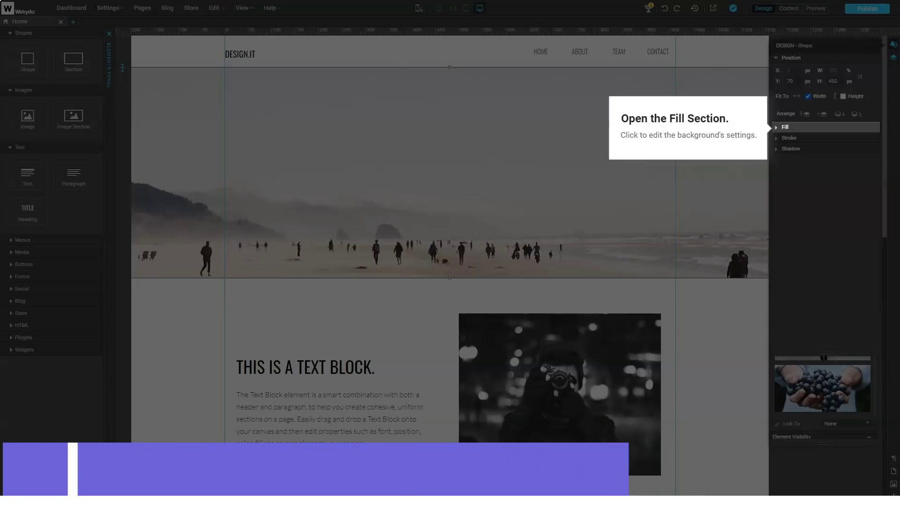
{"action": "left_click", "coordinate": [785, 127]}
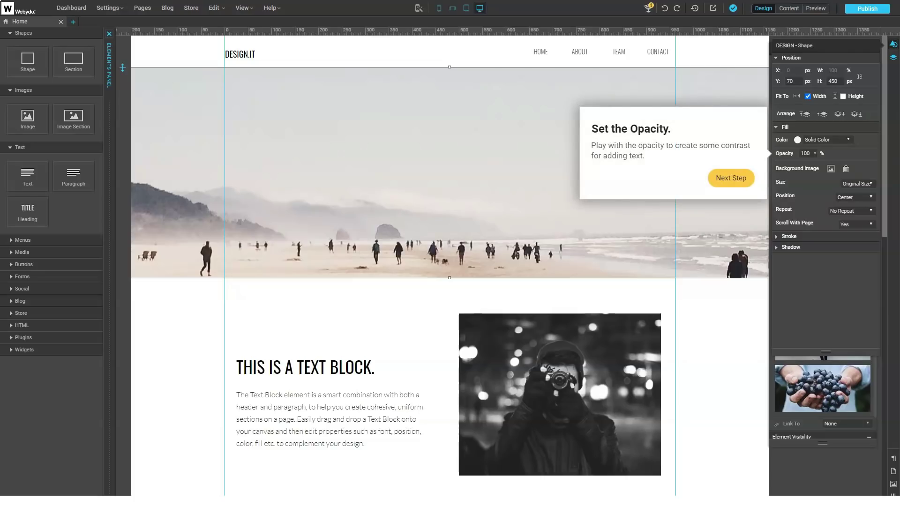
{"action": "left_click", "coordinate": [807, 153]}
{"action": "left_click", "coordinate": [815, 153]}
{"action": "left_click_drag", "start_coordinate": [853, 165], "coordinate": [839, 164]}
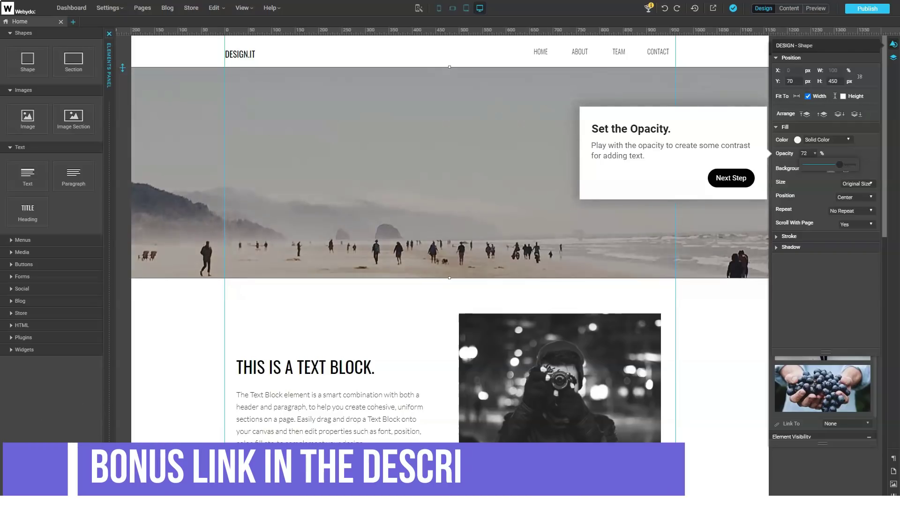
- Try top-left and top-right image positions, then set the background position to Center
{"action": "left_click", "coordinate": [731, 178]}
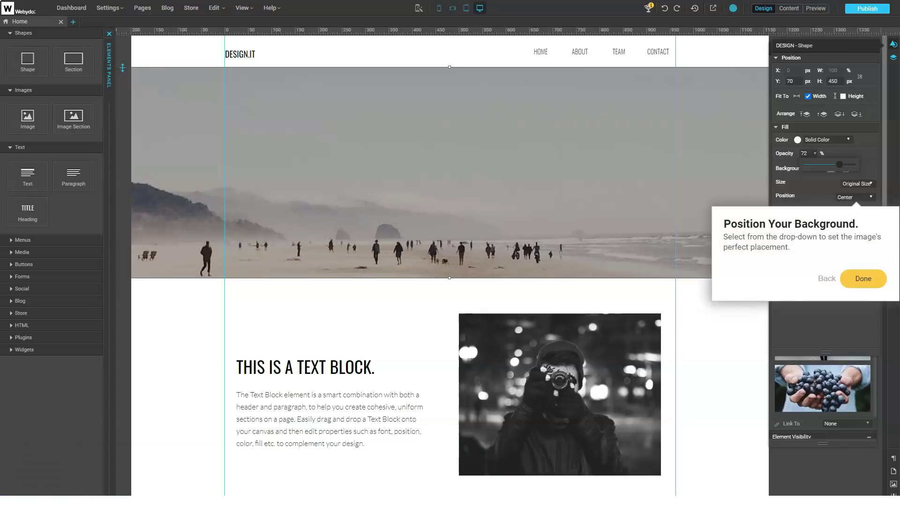
{"action": "left_click", "coordinate": [855, 197]}
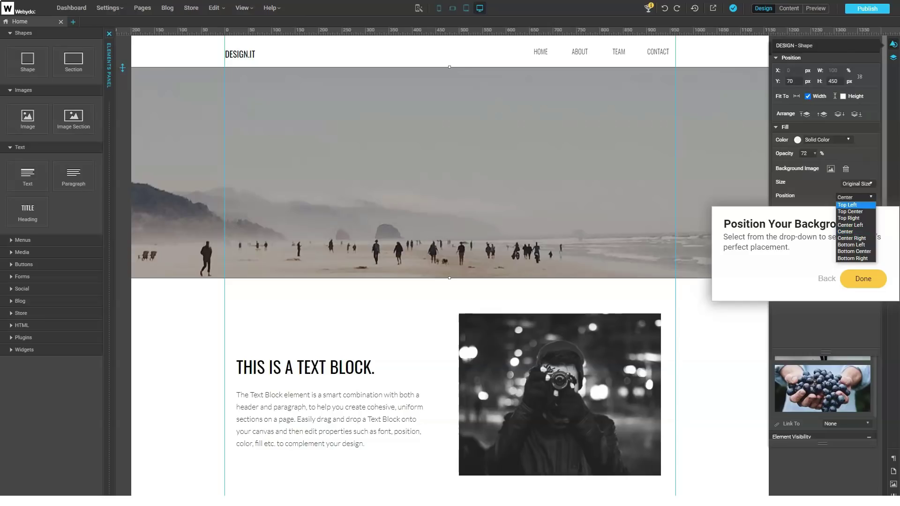
{"action": "left_click", "coordinate": [847, 205]}
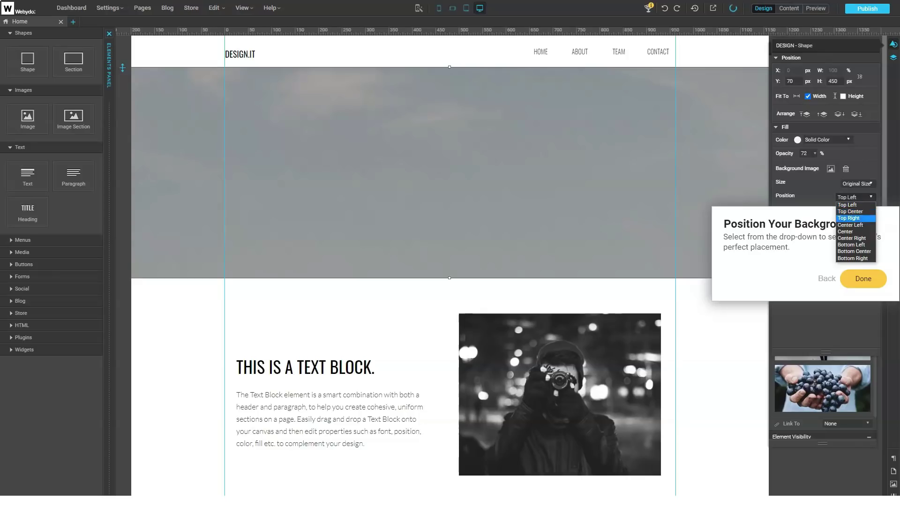
{"action": "left_click", "coordinate": [850, 218]}
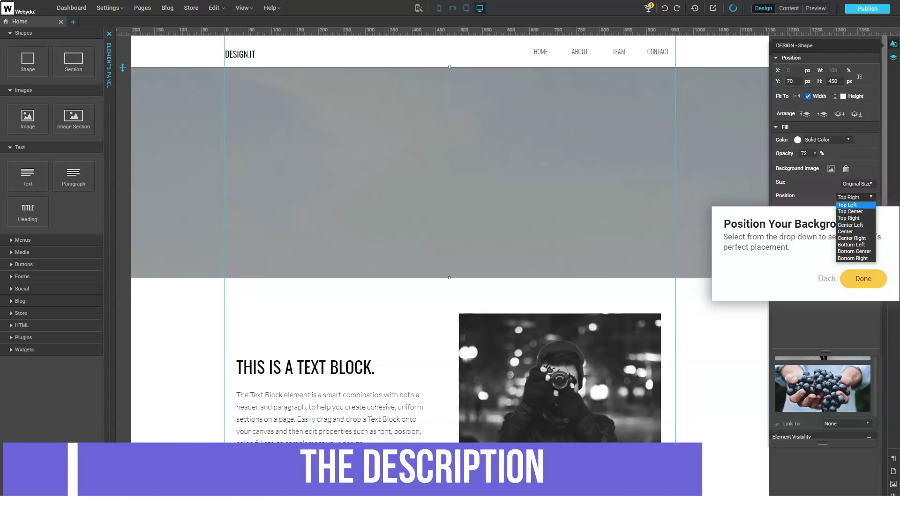
{"action": "left_click", "coordinate": [846, 231]}
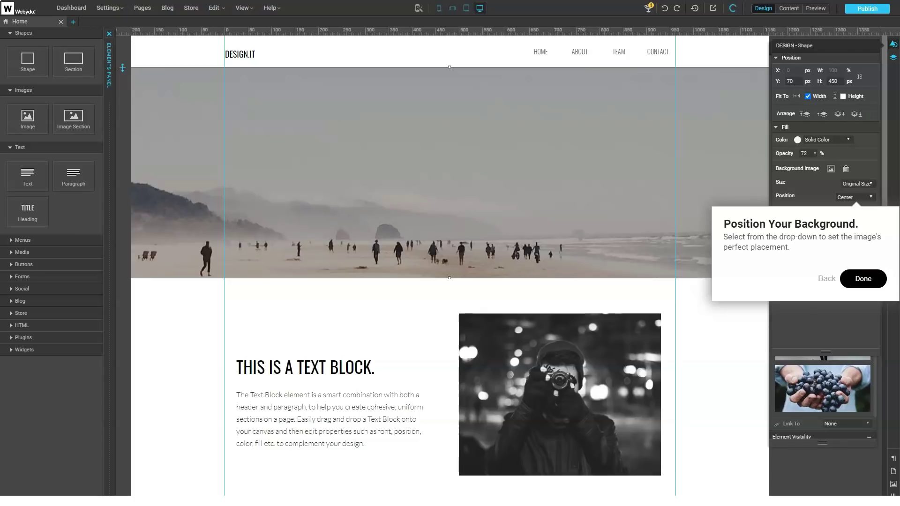
{"action": "left_click", "coordinate": [863, 279]}
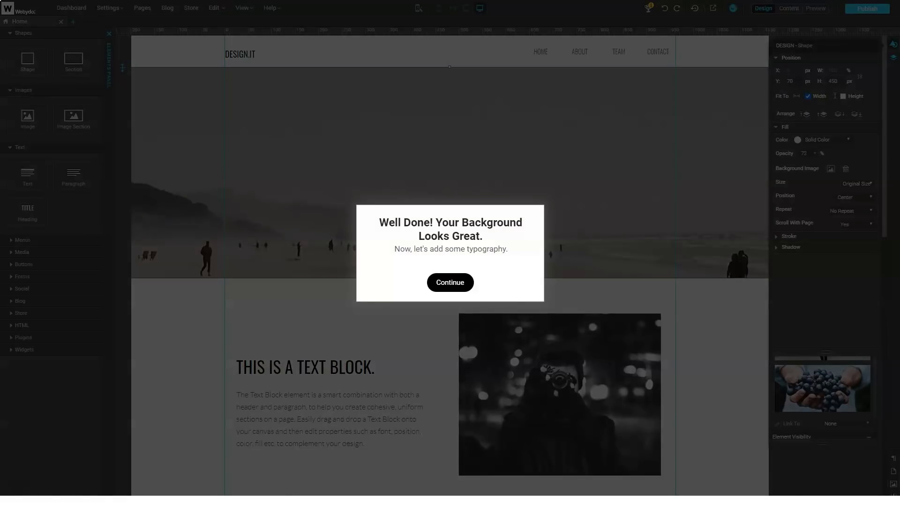
- Drag 'THIS IS YOUR TITLE.' up to the hero's centre guide and enlarge its text box
{"action": "left_click", "coordinate": [450, 282]}
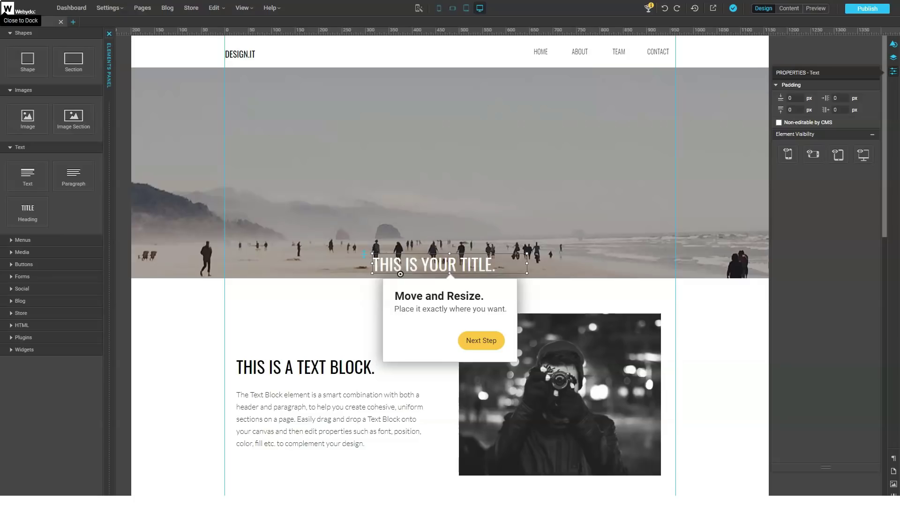
{"action": "left_click_drag", "start_coordinate": [450, 265], "coordinate": [409, 181]}
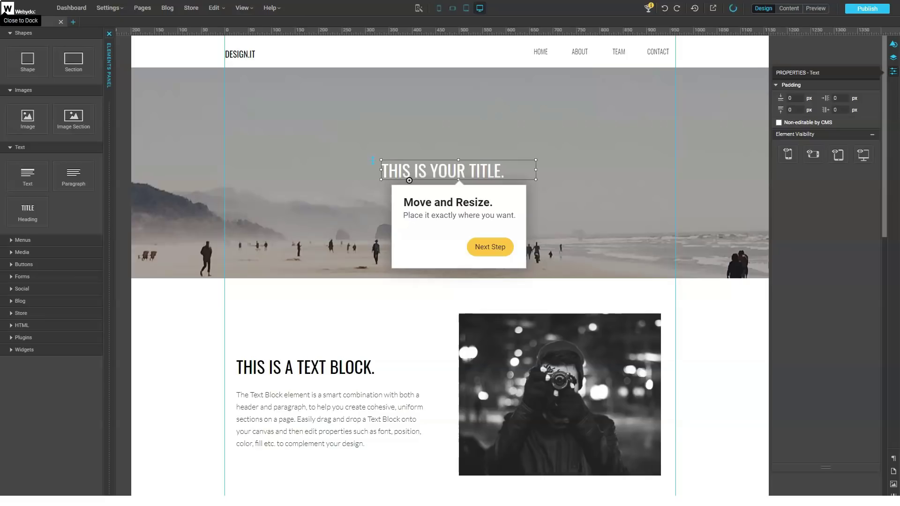
{"action": "left_click_drag", "start_coordinate": [536, 179], "coordinate": [560, 196]}
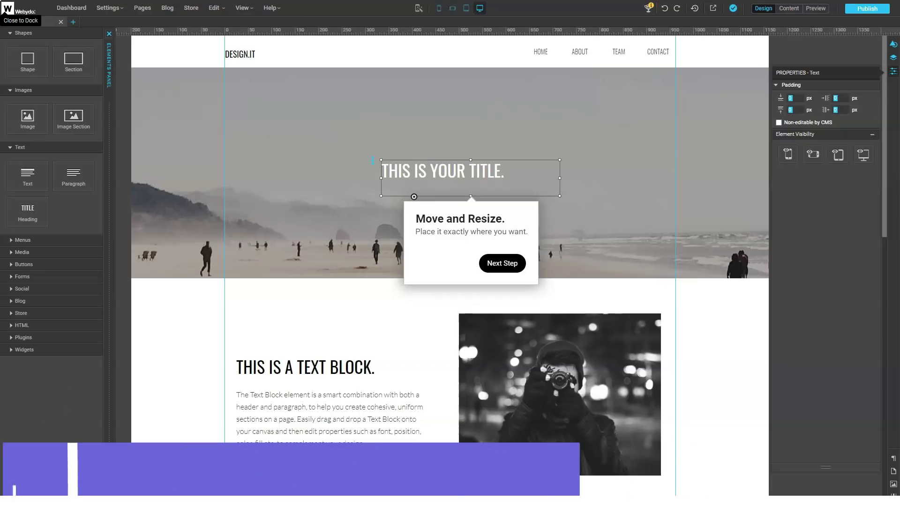
{"action": "left_click", "coordinate": [502, 263]}
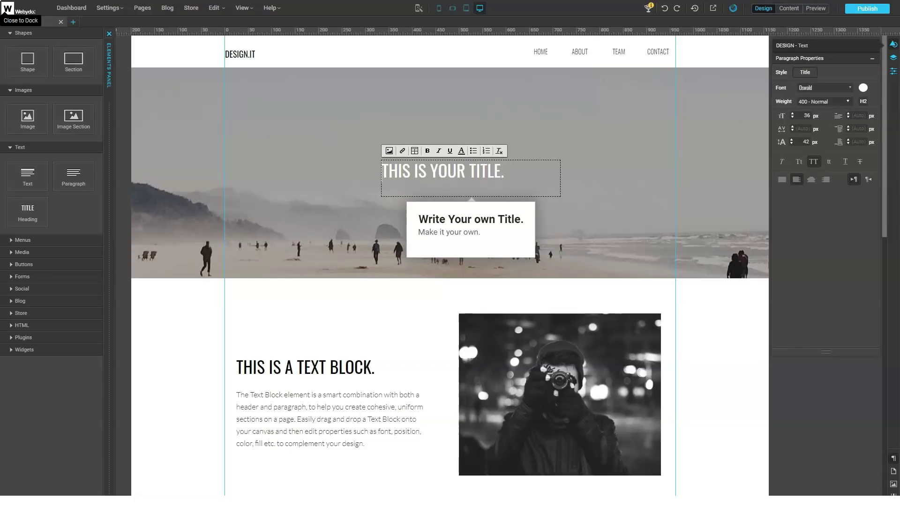
- Select the entire 'THIS IS YOUR TITLE.' heading text for editing
{"action": "double_click", "coordinate": [397, 171]}
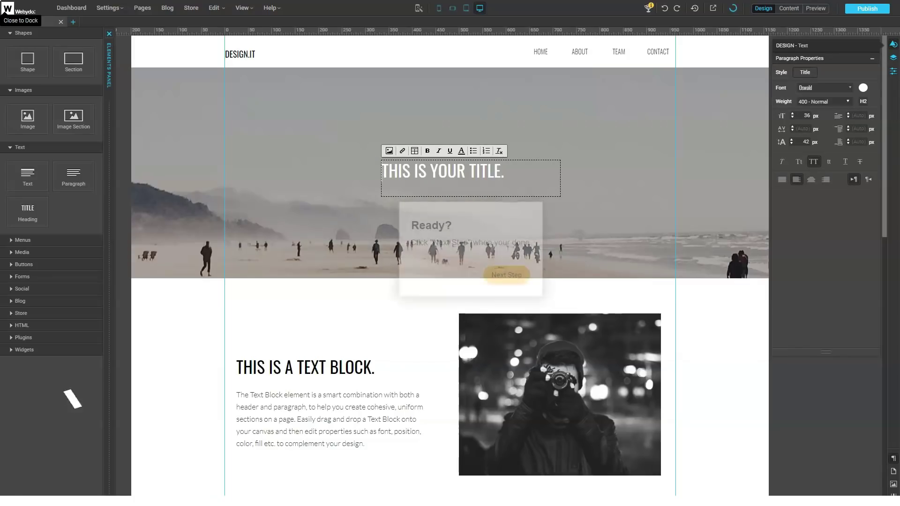
{"action": "key", "text": "ctrl+shift+Right"}
{"action": "key", "text": "ctrl+shift+Right"}
{"action": "key", "text": "ctrl+shift+Right"}
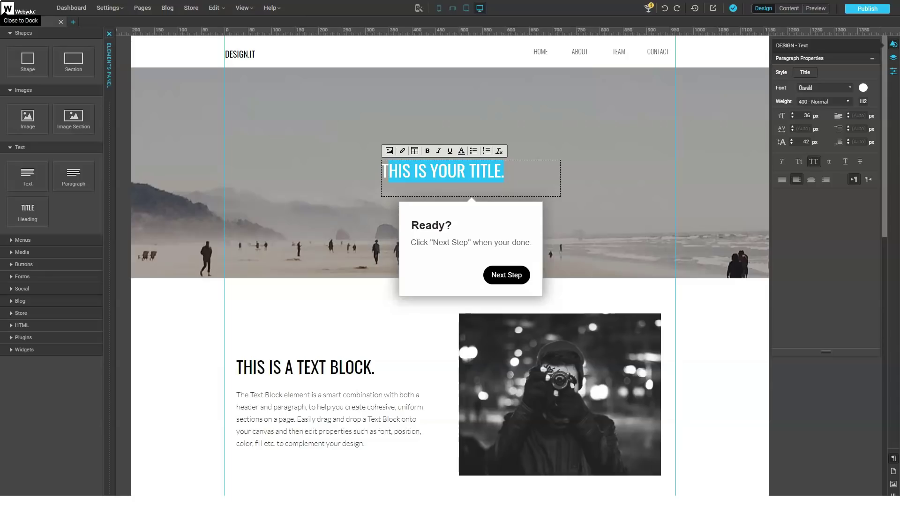
{"action": "left_click", "coordinate": [506, 275]}
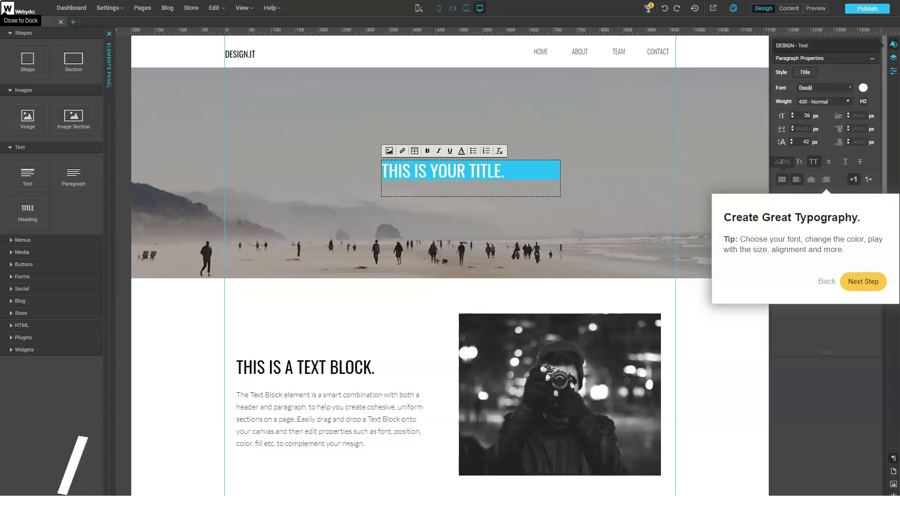
- Try right, left and justified alignment, finishing with the title centre-aligned
{"action": "left_click", "coordinate": [825, 179]}
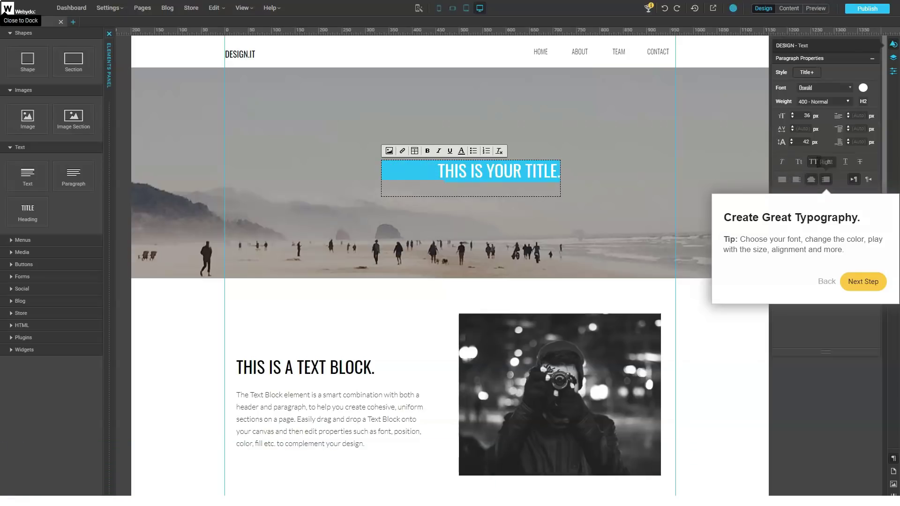
{"action": "left_click", "coordinate": [811, 180]}
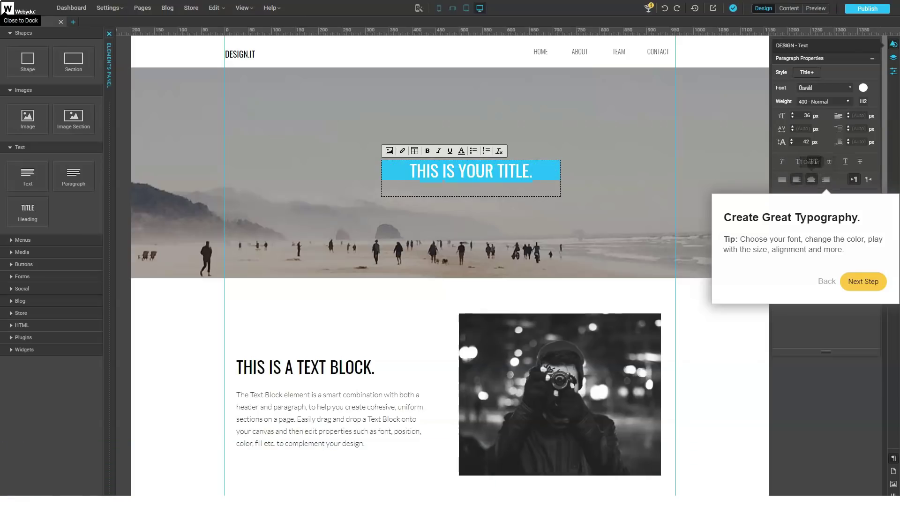
{"action": "left_click", "coordinate": [797, 179]}
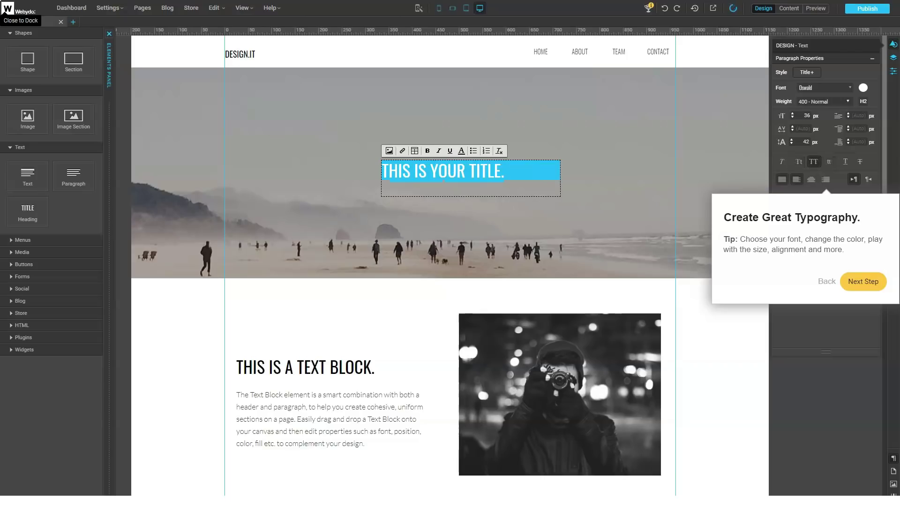
{"action": "left_click", "coordinate": [782, 179]}
{"action": "left_click", "coordinate": [811, 179]}
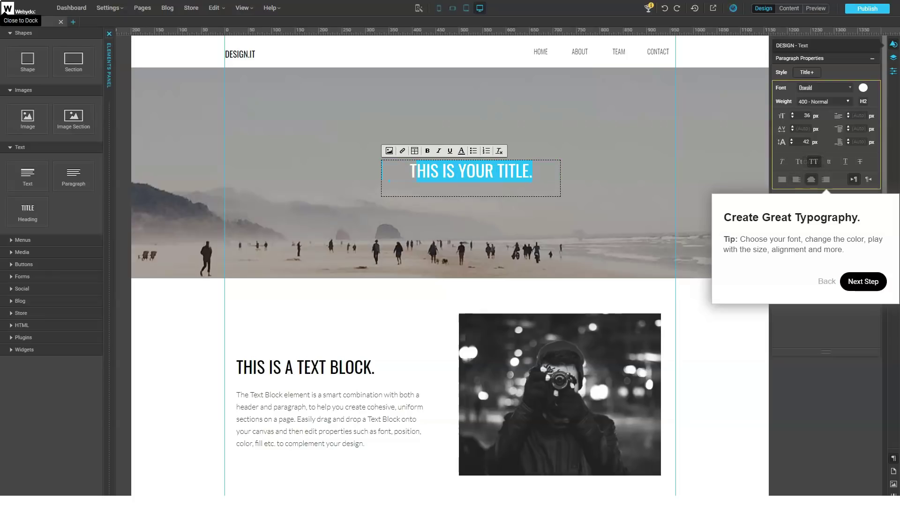
{"action": "left_click", "coordinate": [863, 281]}
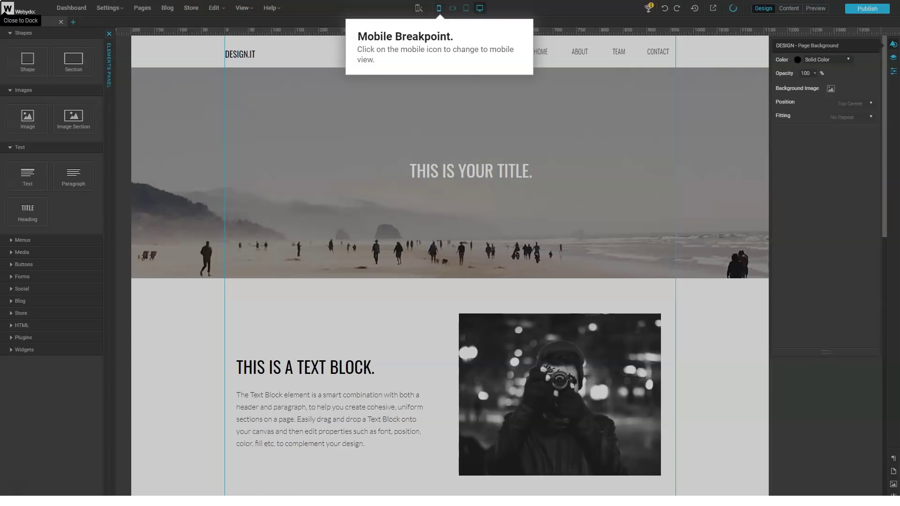
- In Mobile Portrait view, move the title up inside the phone hero, then return to Desktop
{"action": "left_click", "coordinate": [439, 8]}
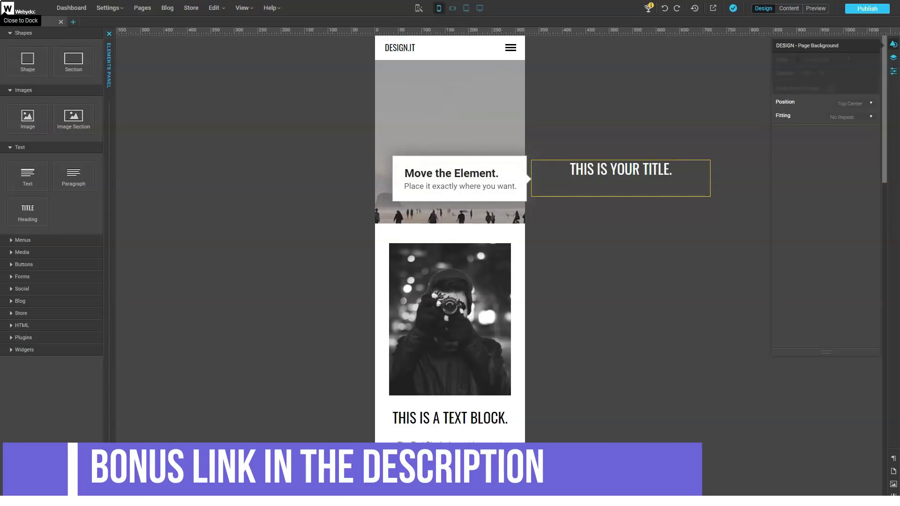
{"action": "left_click_drag", "start_coordinate": [564, 197], "coordinate": [546, 193]}
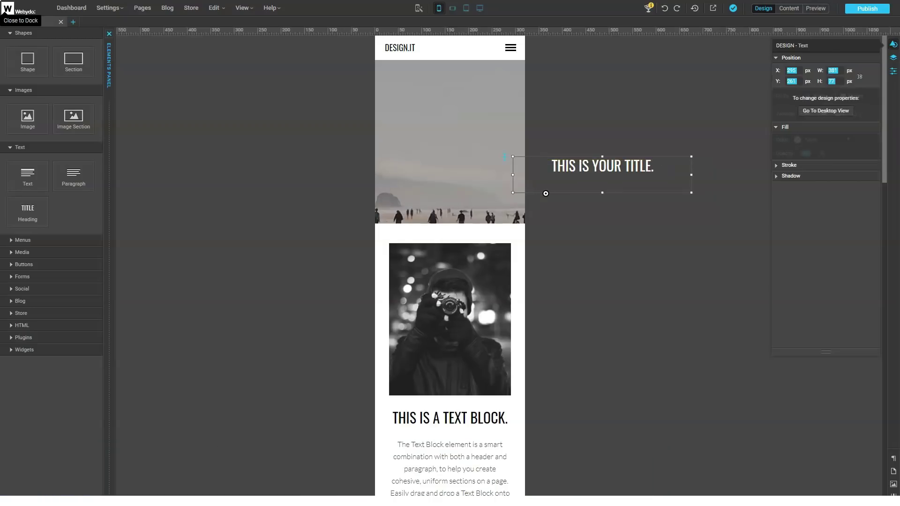
{"action": "left_click_drag", "start_coordinate": [546, 193], "coordinate": [393, 134]}
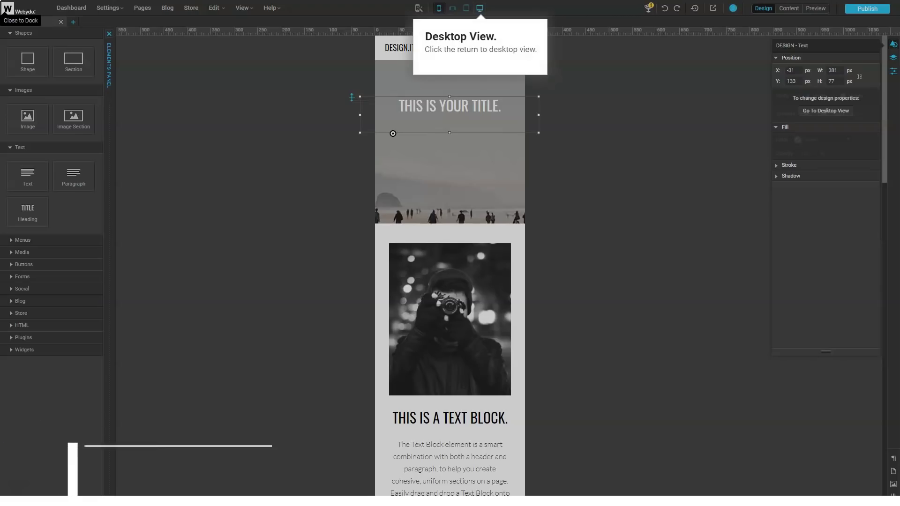
{"action": "left_click", "coordinate": [480, 8]}
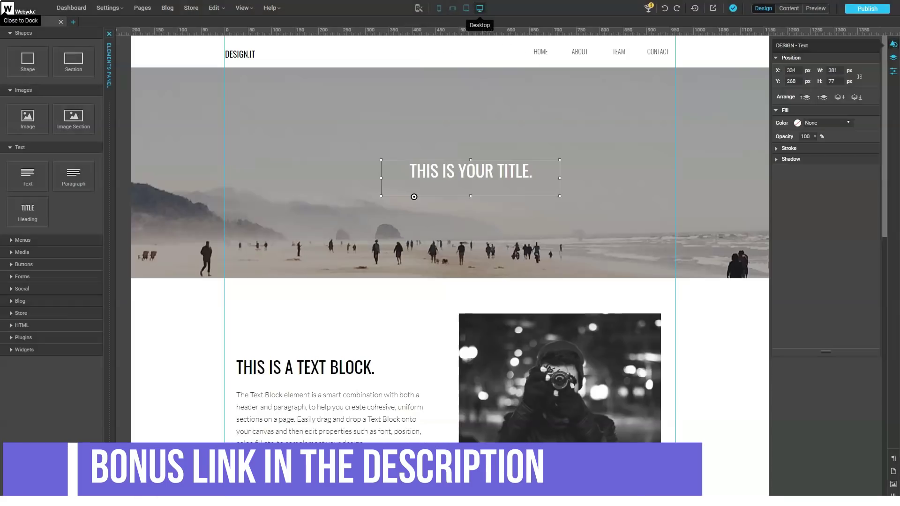